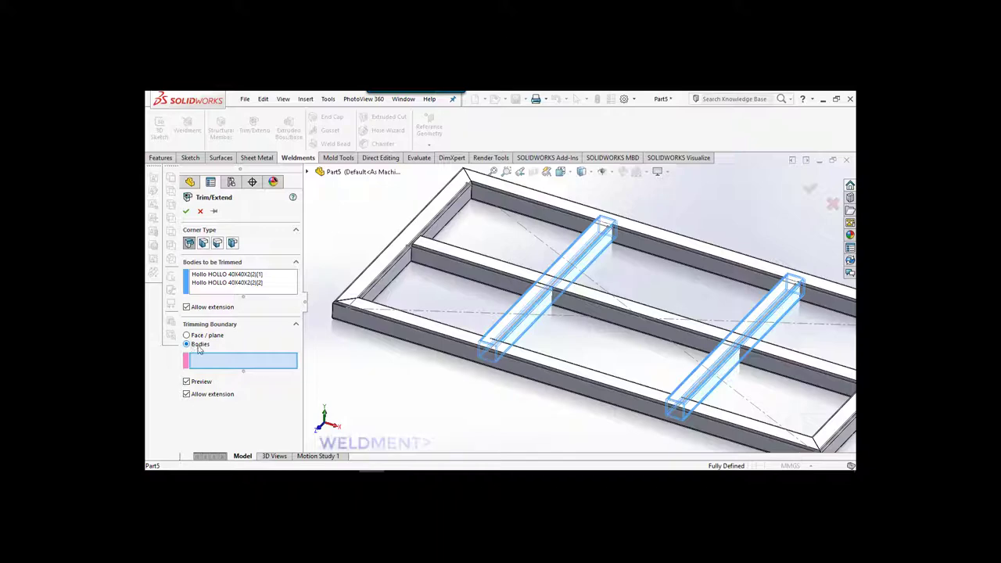
- Finish trimming the cross members against the middle rail and inspect a trimmed joint
click(557, 303)
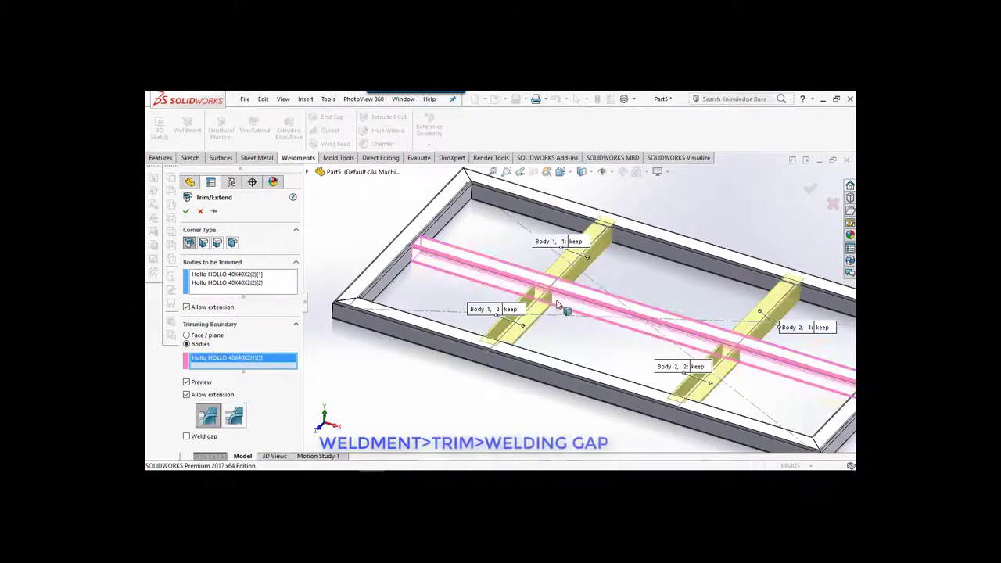
click(186, 212)
scroll(543, 283, down, 5)
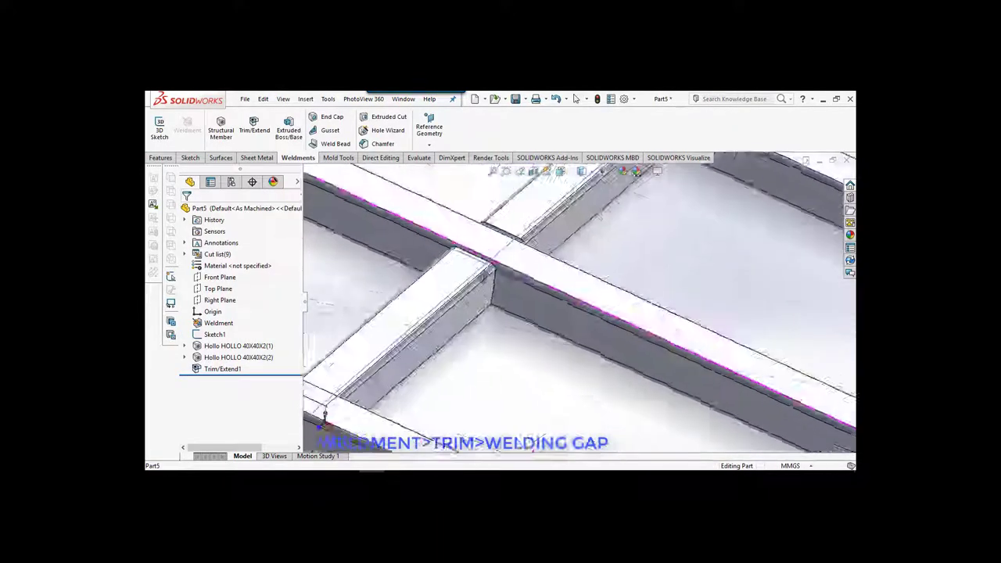
middle_drag(542, 284, 558, 289)
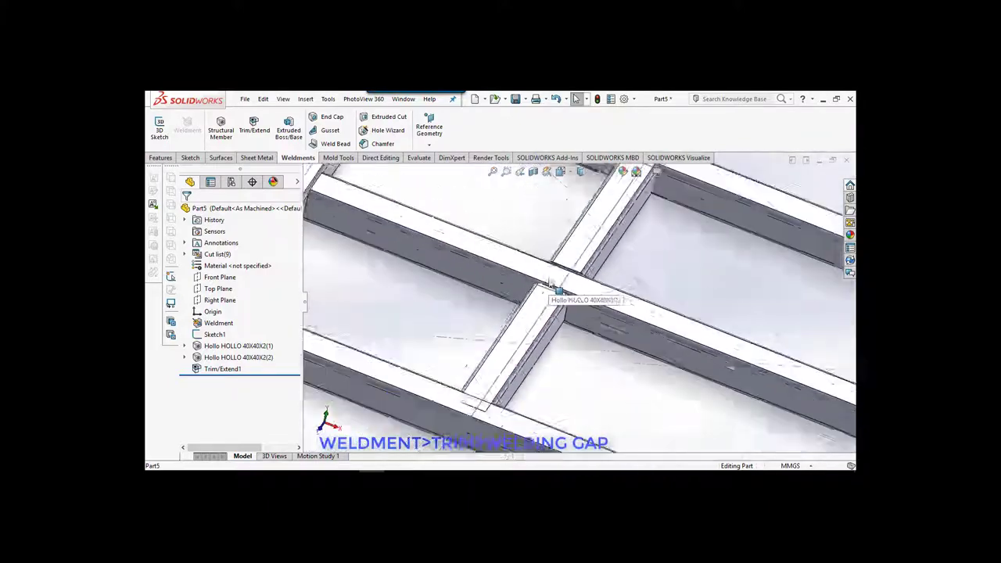
scroll(557, 290, up, 10)
scroll(548, 302, down, 10)
mouse_move(548, 301)
middle_down()
mouse_move(538, 313)
mouse_move(500, 297)
middle_up()
- Trim two cross members against the side rail's inner face as a face boundary
click(254, 129)
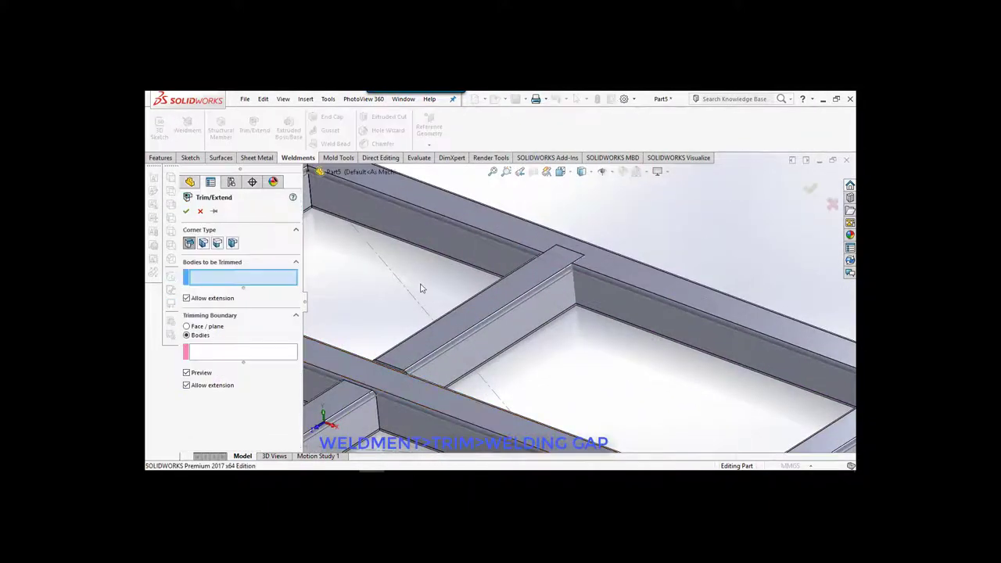
scroll(421, 289, up, 5)
click(558, 326)
click(726, 393)
scroll(726, 392, down, 4)
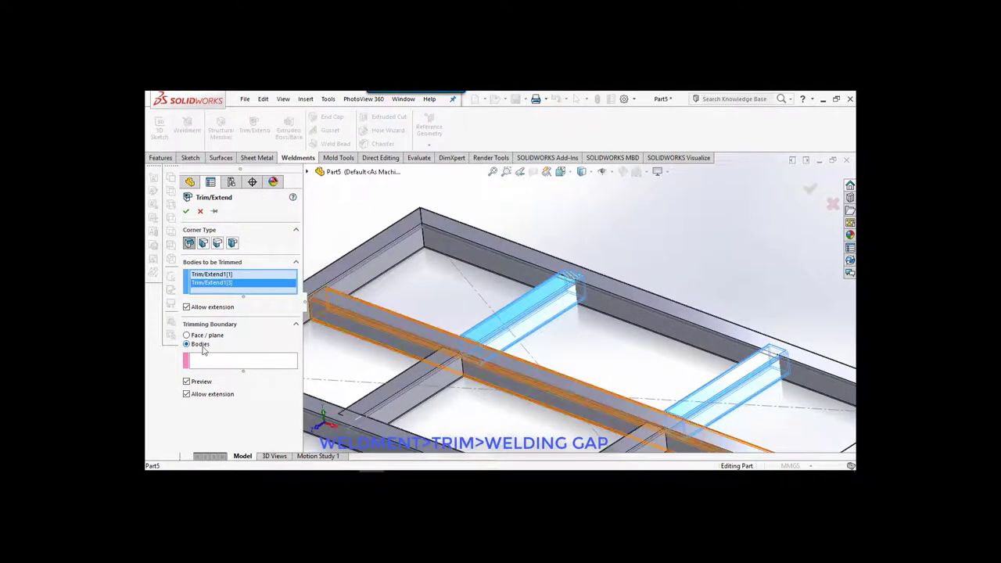
click(199, 336)
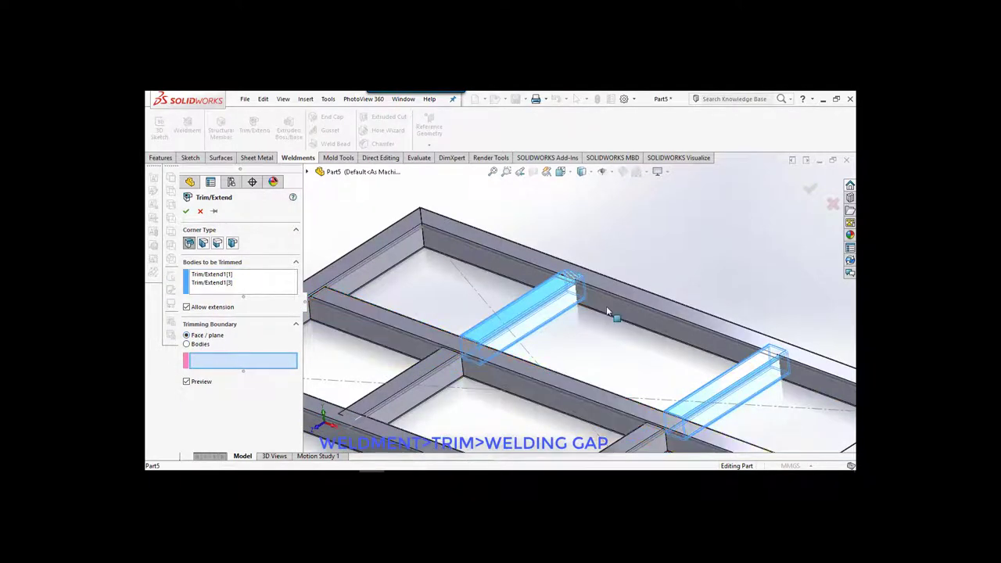
click(663, 331)
scroll(497, 288, up, 3)
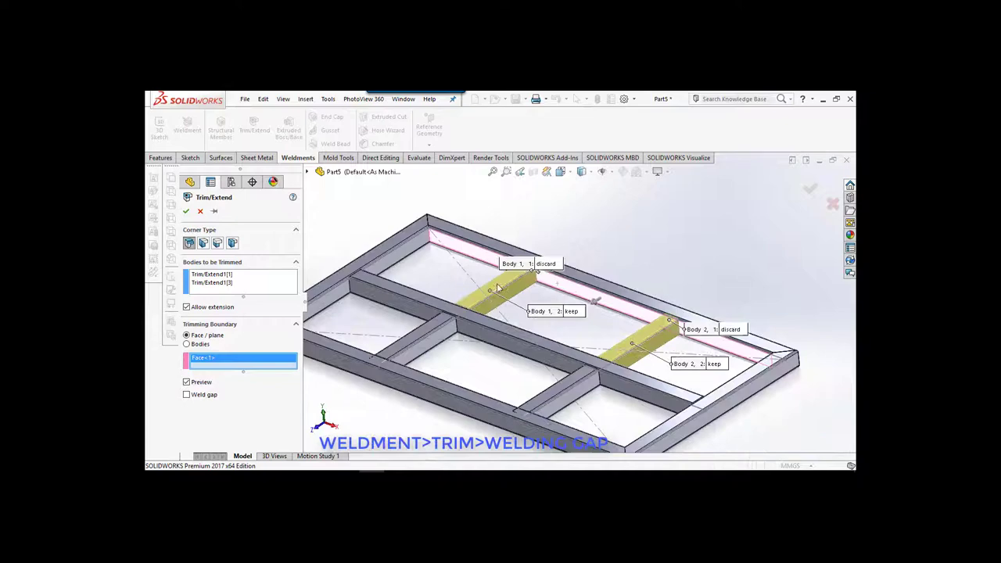
click(186, 211)
- Trim the last two cross members against the other side rail's face
scroll(651, 304, down, 5)
scroll(634, 305, down, 5)
scroll(613, 306, down, 3)
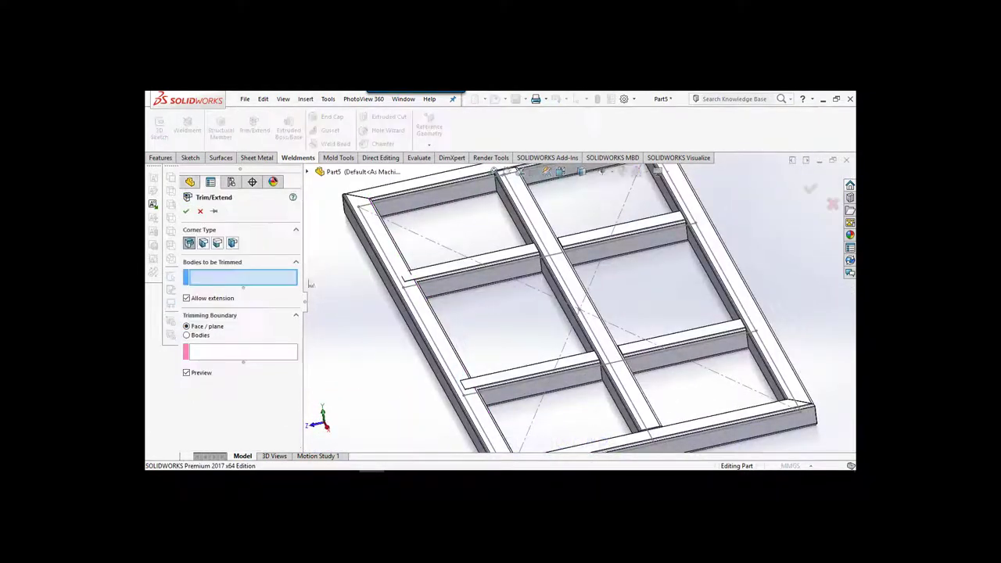
click(477, 266)
click(532, 380)
click(258, 358)
middle_drag(336, 376, 384, 400)
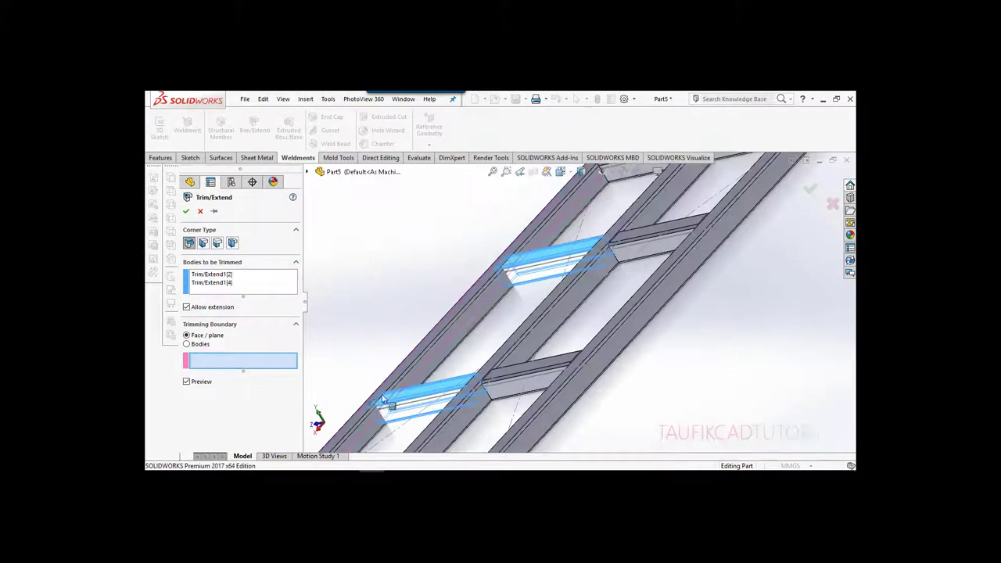
click(436, 380)
middle_drag(435, 380, 362, 285)
key(Return)
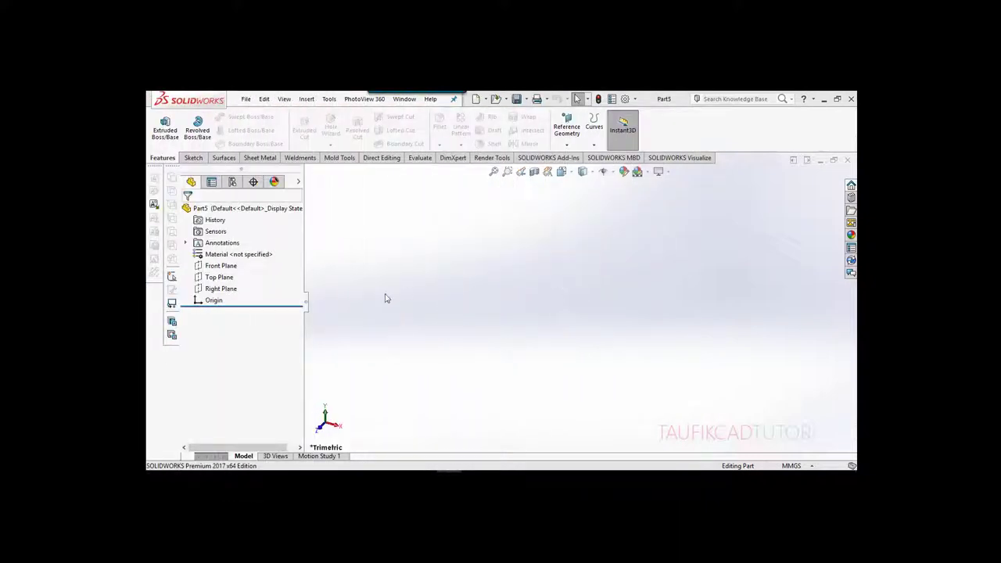
- Sketch a centre rectangle on the Top Plane from the origin out to a corner point
click(222, 278)
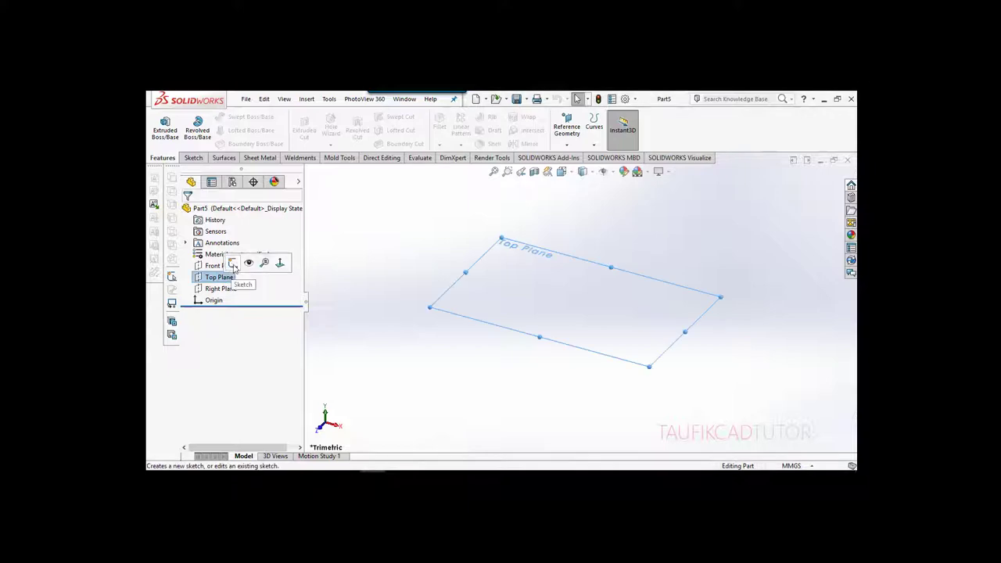
click(233, 263)
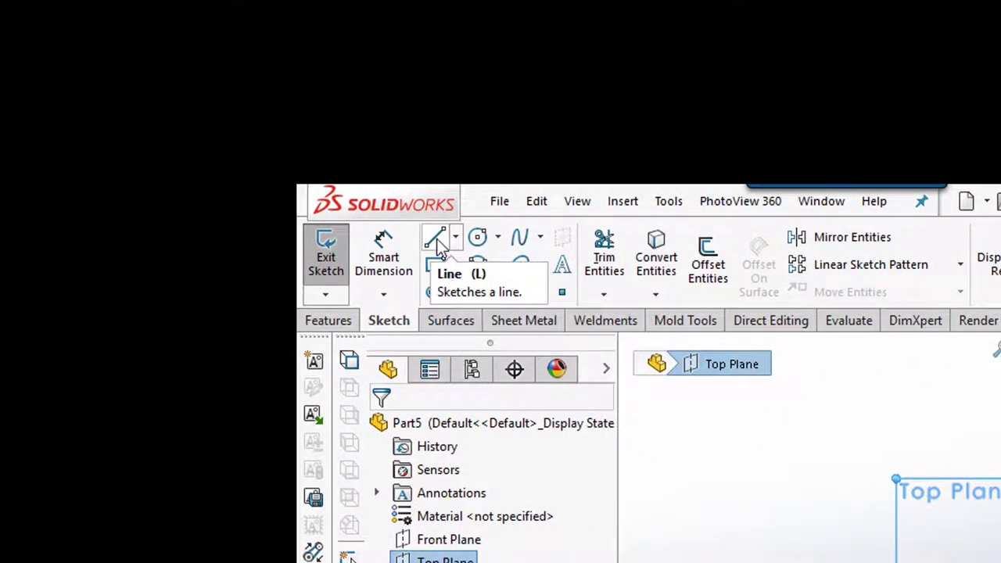
click(436, 264)
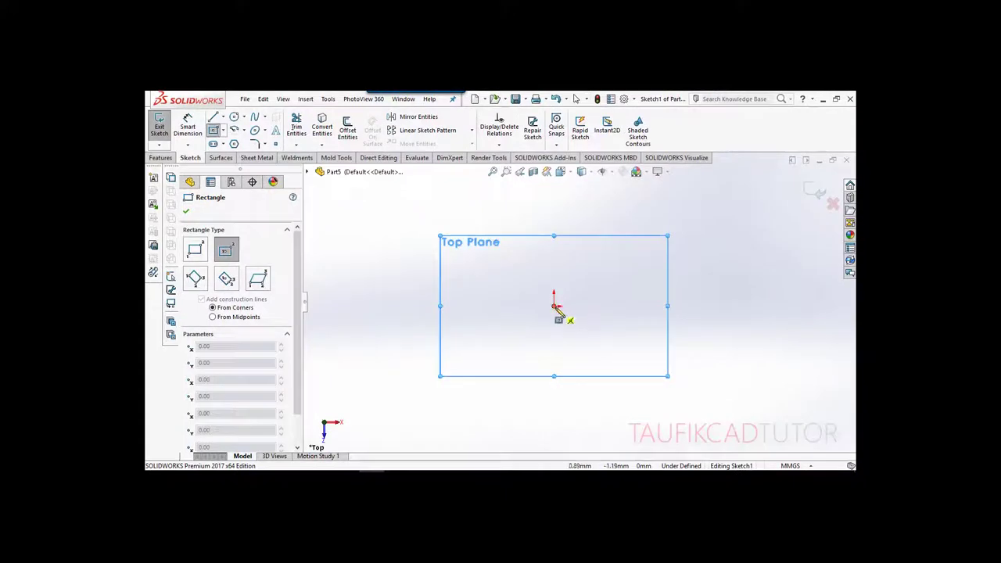
click(554, 305)
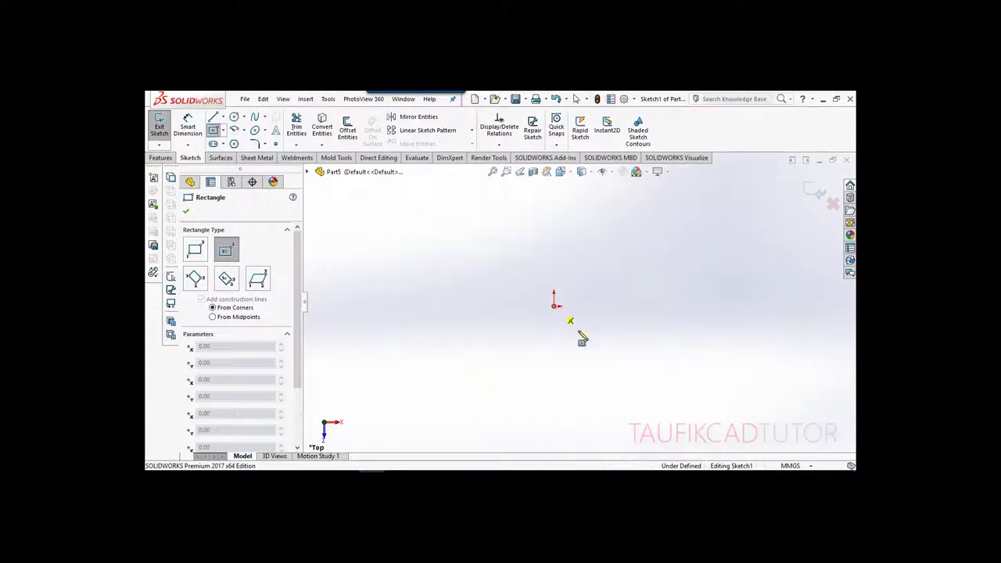
click(728, 406)
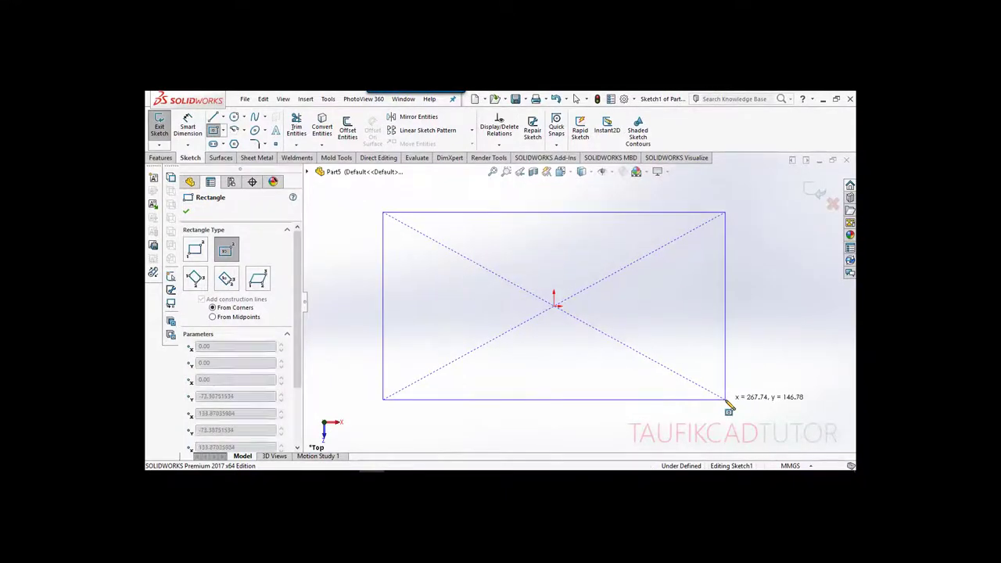
right_click(680, 315)
- Dimension the rectangle's top edge to 1000 and its right edge to 500
click(761, 292)
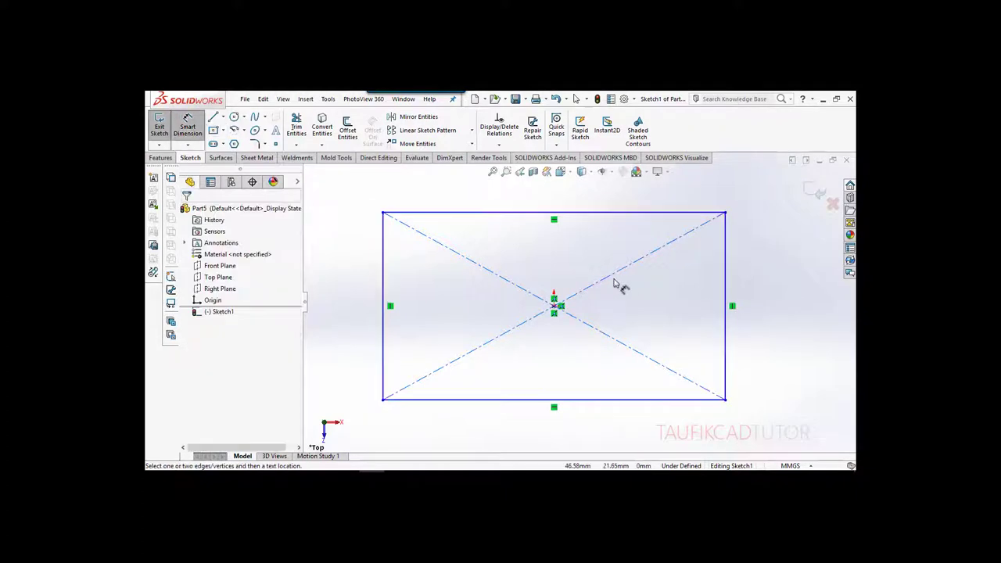
click(583, 246)
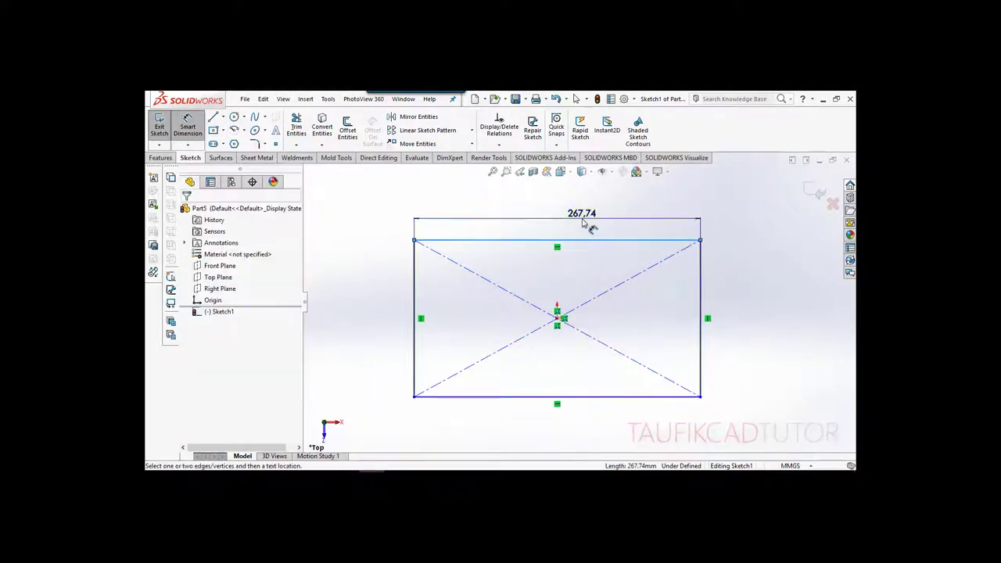
click(582, 225)
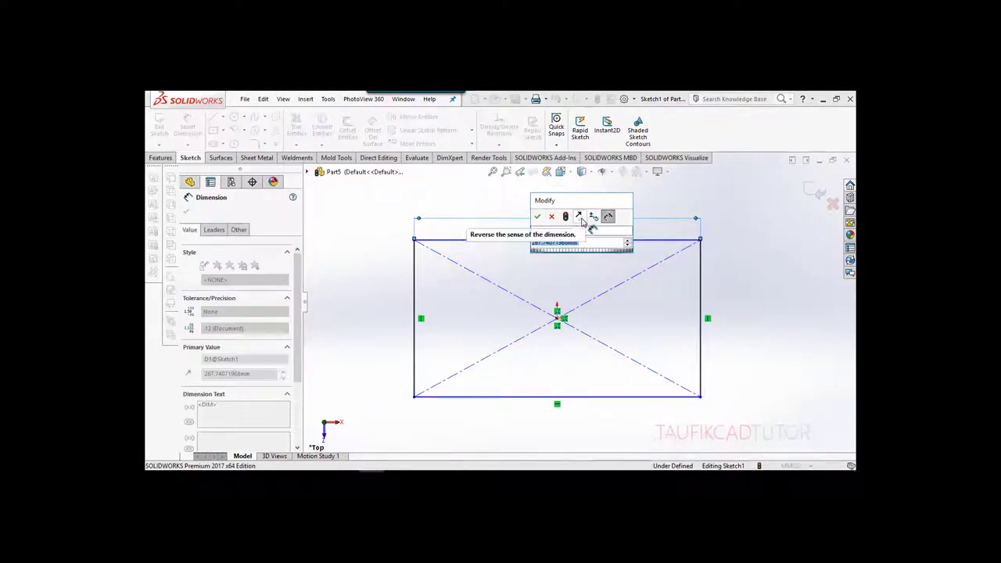
text(1000)
key(Return)
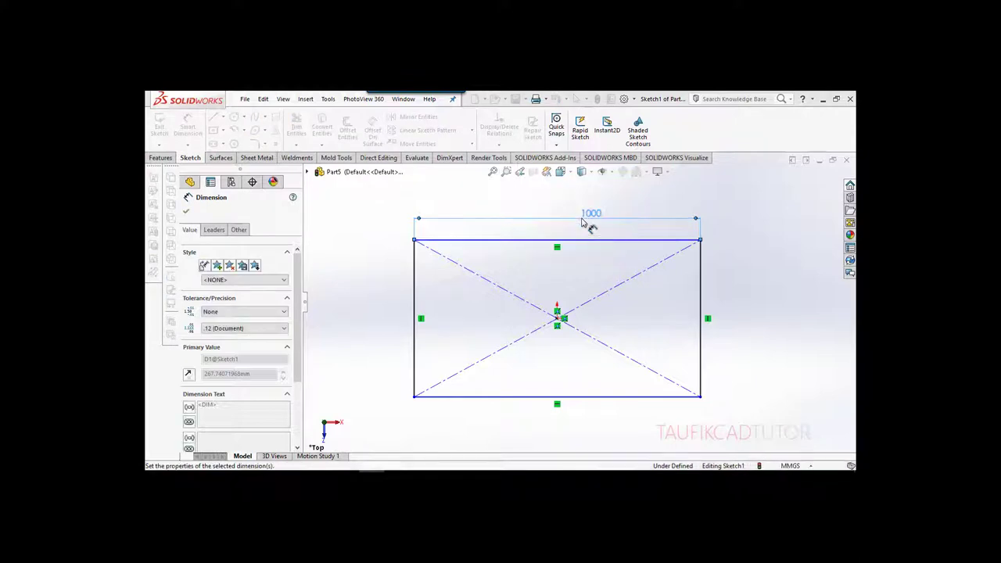
click(701, 296)
click(740, 296)
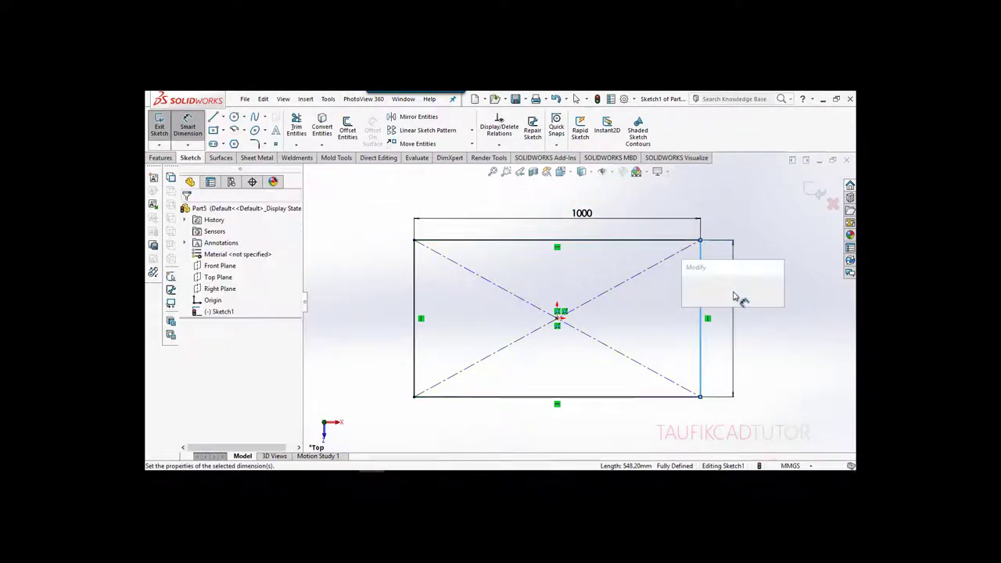
text(500)
key(Return)
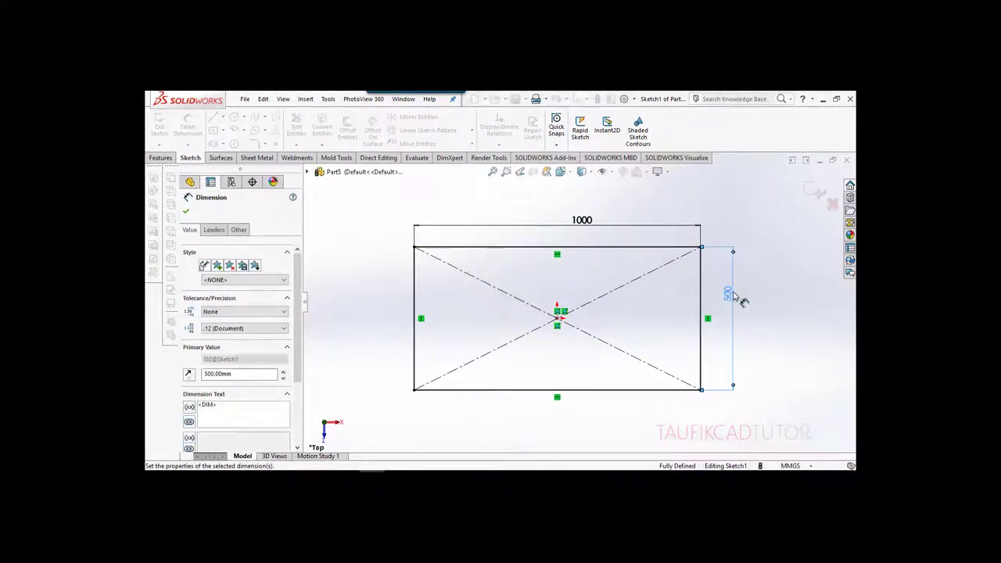
right_click(762, 308)
click(770, 340)
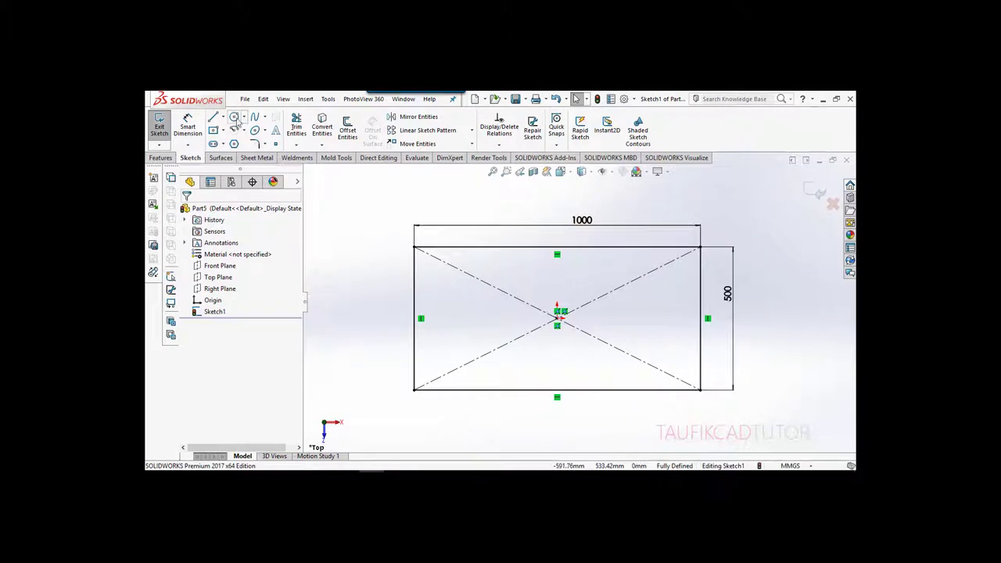
- Draw two vertical lines from the rectangle's top edge down to its bottom edge
key(l)
click(499, 248)
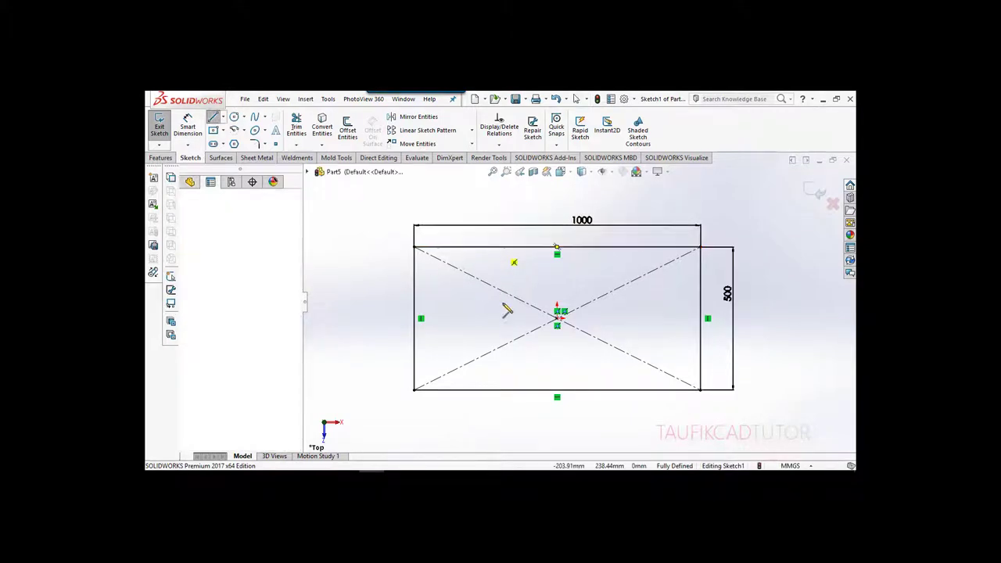
double_click(500, 389)
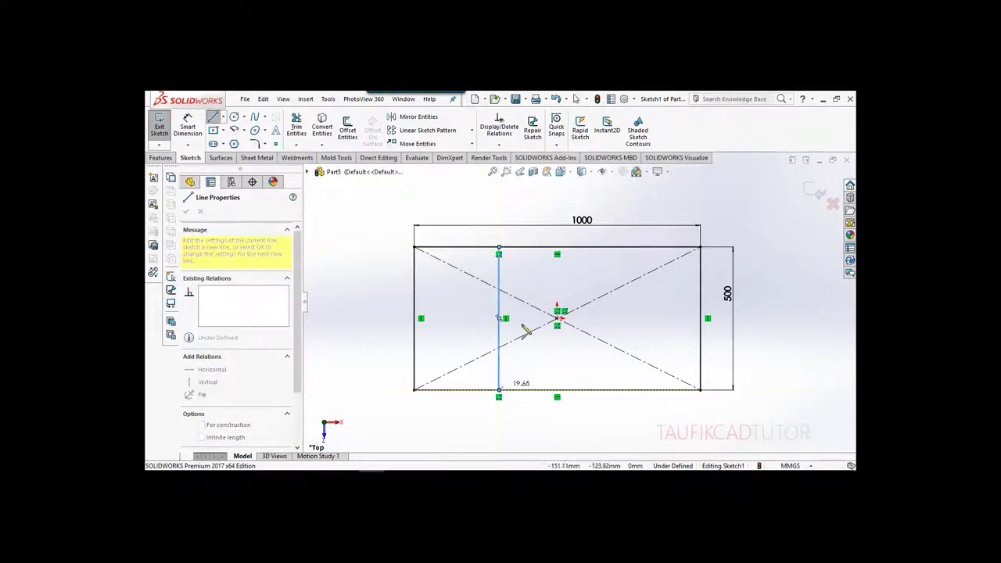
right_click(546, 296)
click(563, 301)
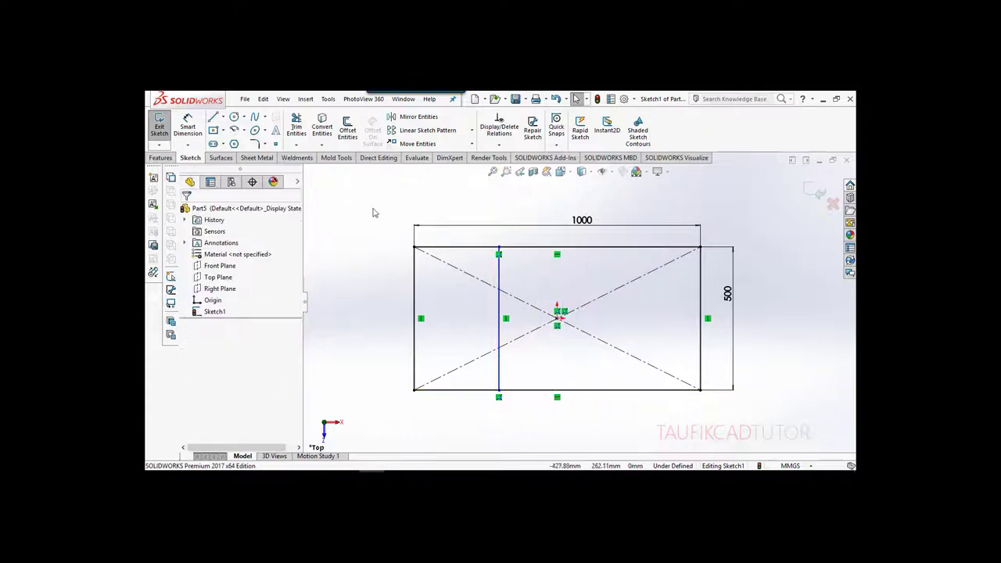
key(l)
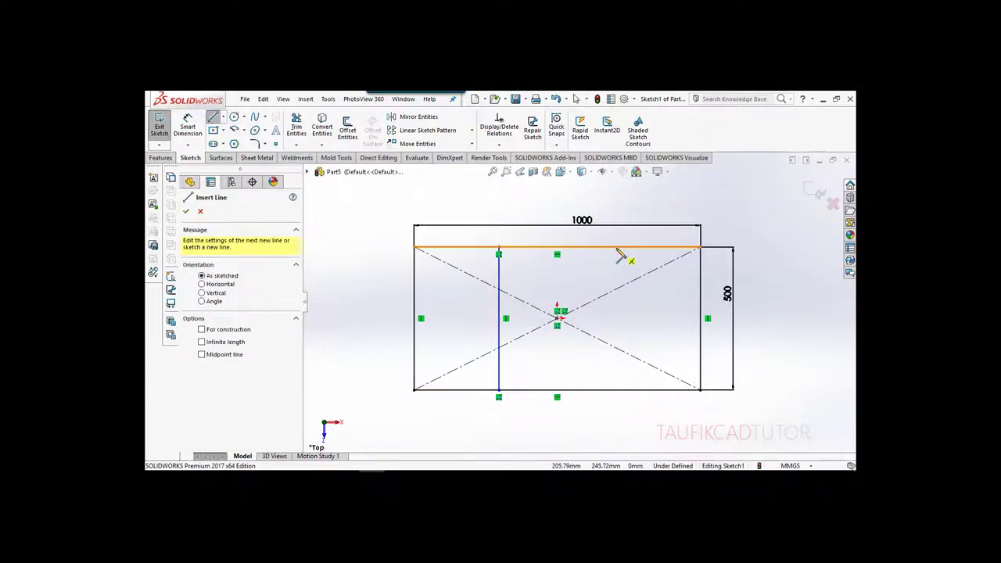
click(617, 248)
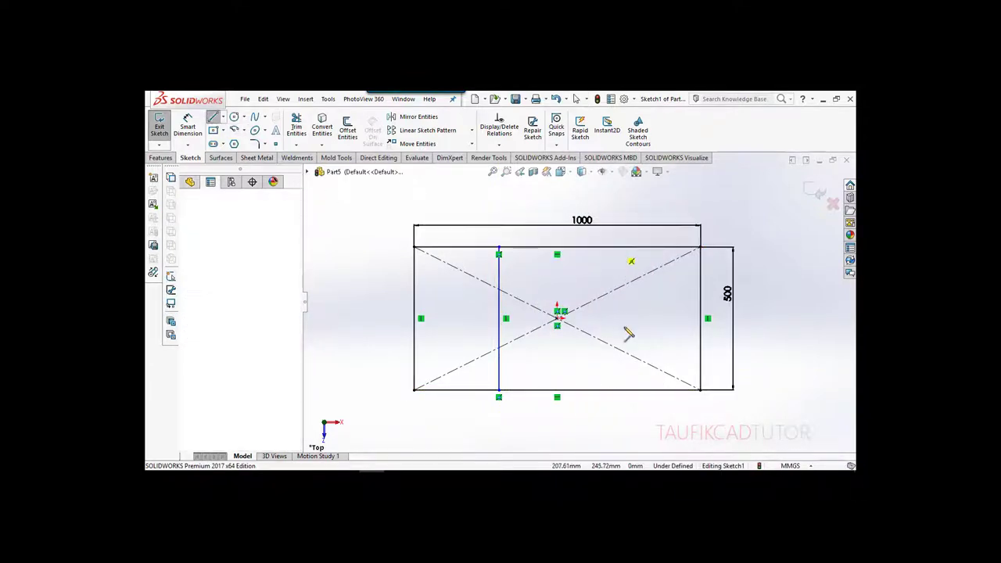
click(617, 389)
right_click(652, 268)
click(677, 305)
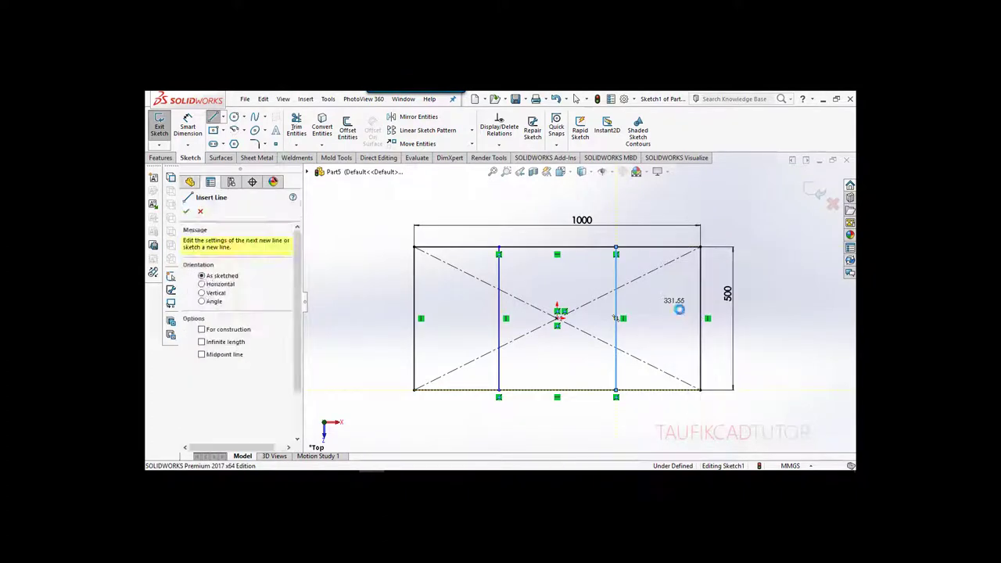
key(Escape)
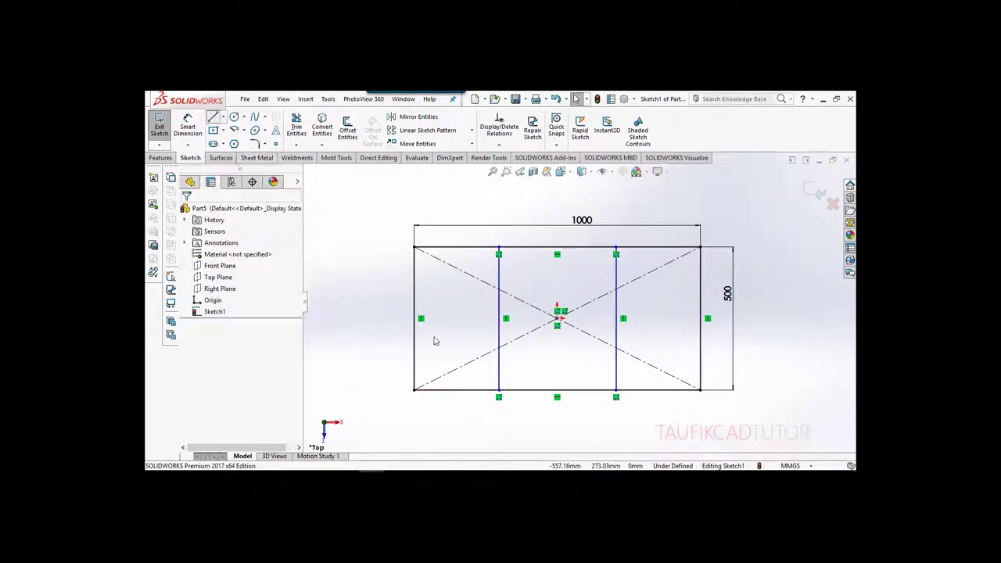
- Draw a horizontal line through the centre from the left edge to the right edge
key(l)
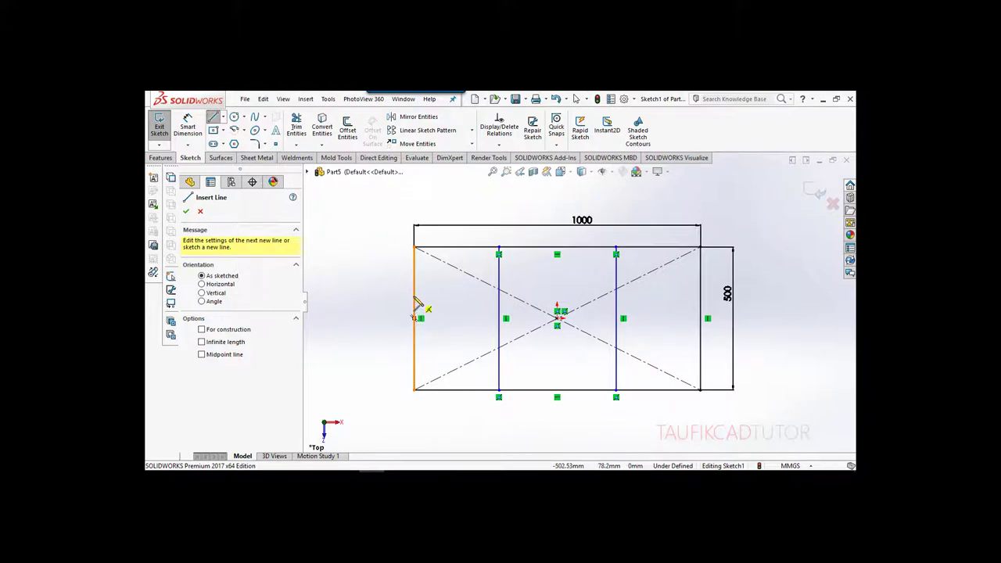
click(414, 319)
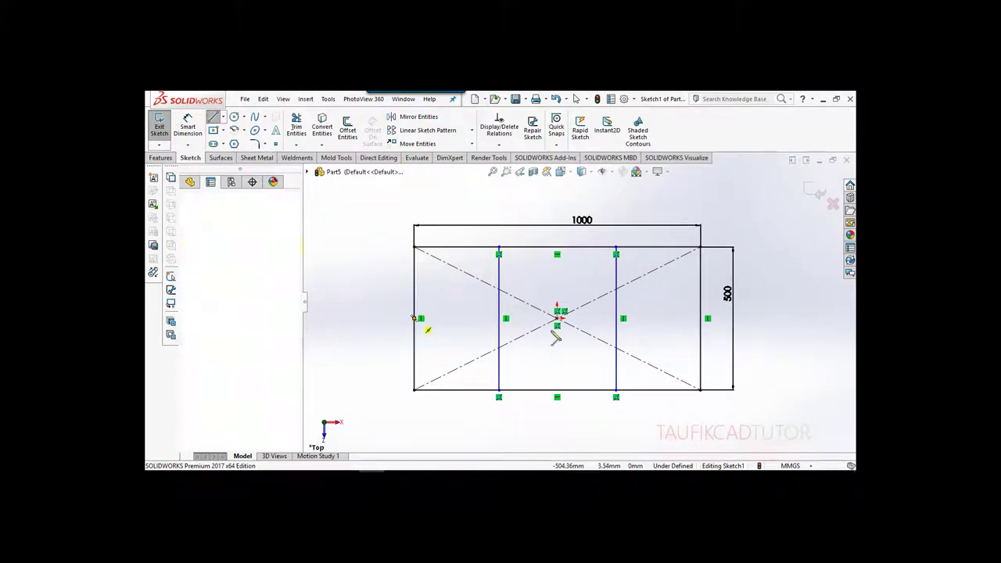
click(701, 318)
key(Escape)
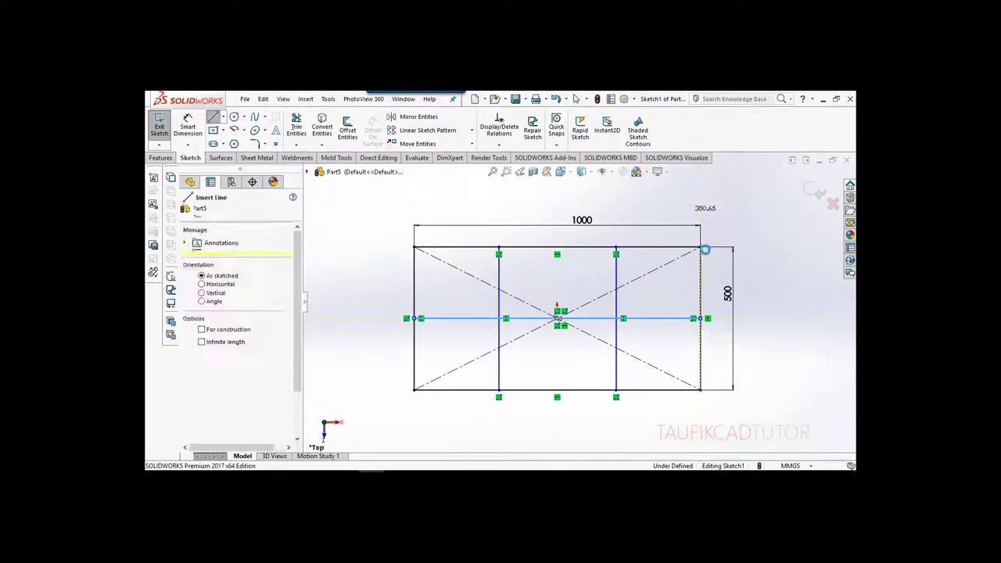
key(Escape)
scroll(672, 321, up, 2)
scroll(538, 289, down, 2)
scroll(538, 290, down, 2)
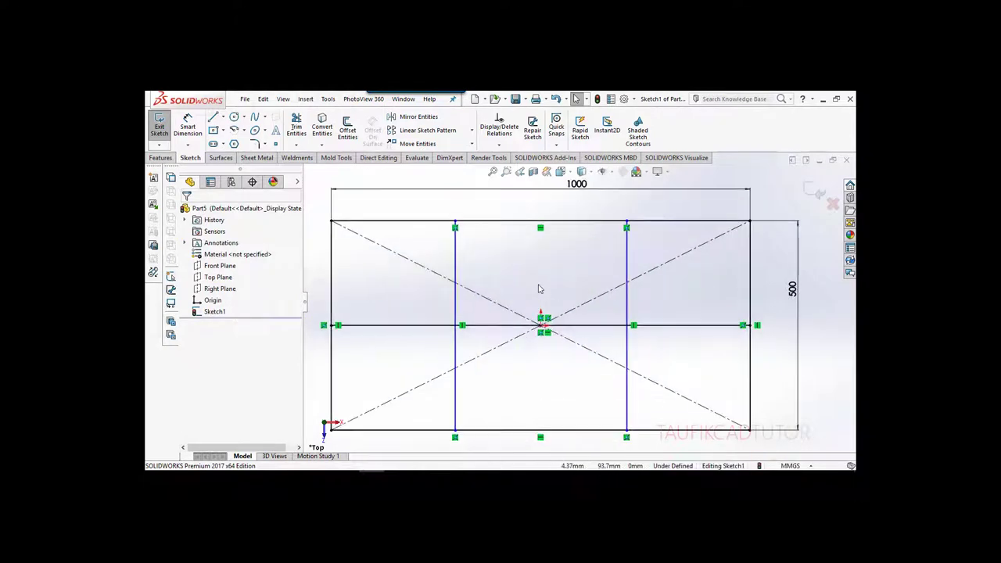
scroll(536, 285, up, 1)
- Dimension both inner vertical lines 300 mm in from the rectangle's left and right edges
click(187, 126)
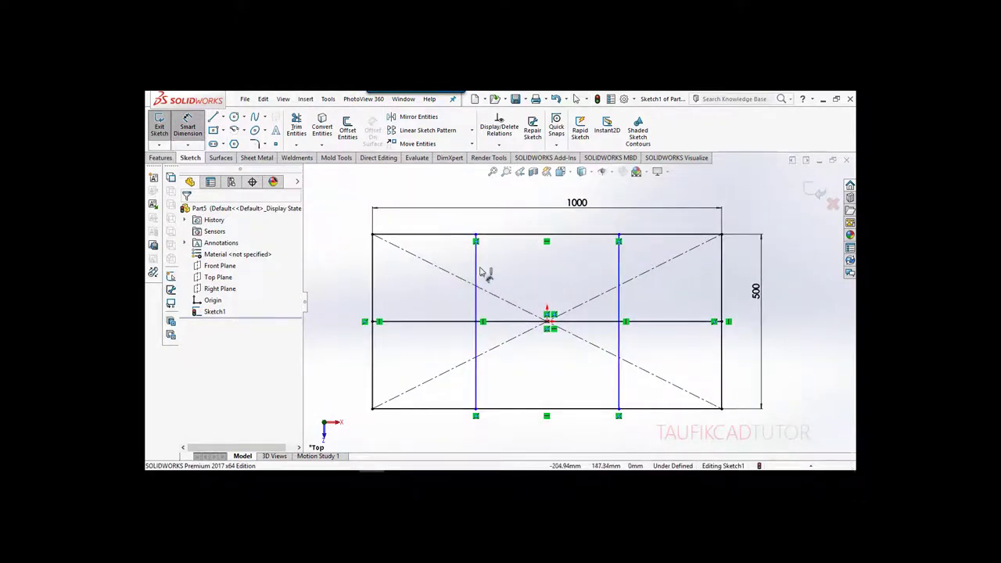
click(372, 277)
click(475, 262)
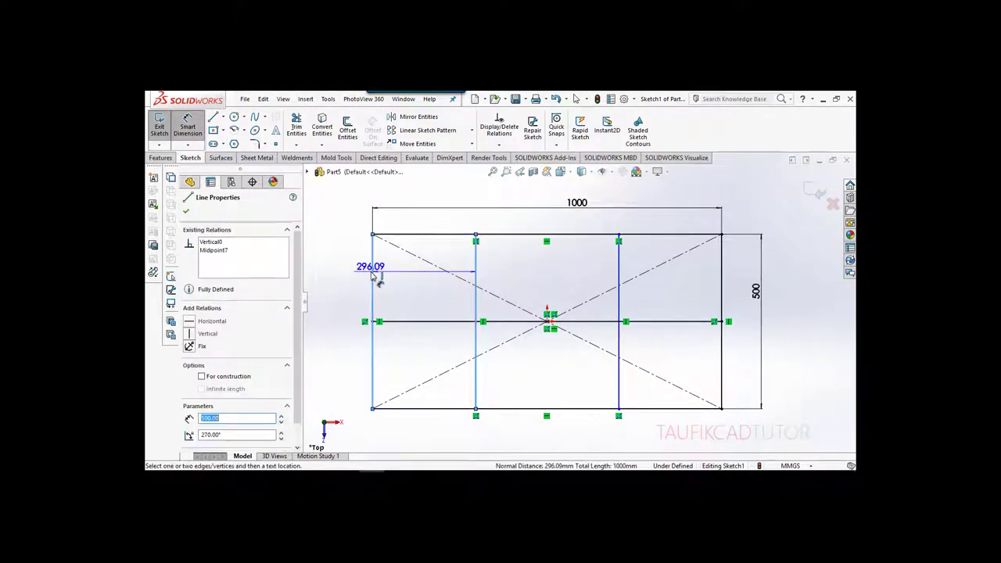
click(426, 205)
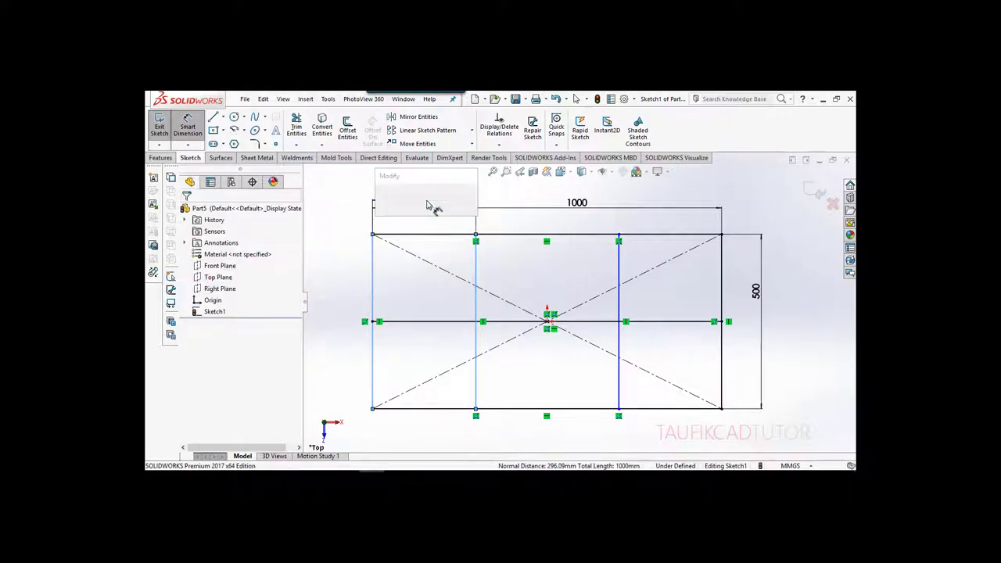
text(300)
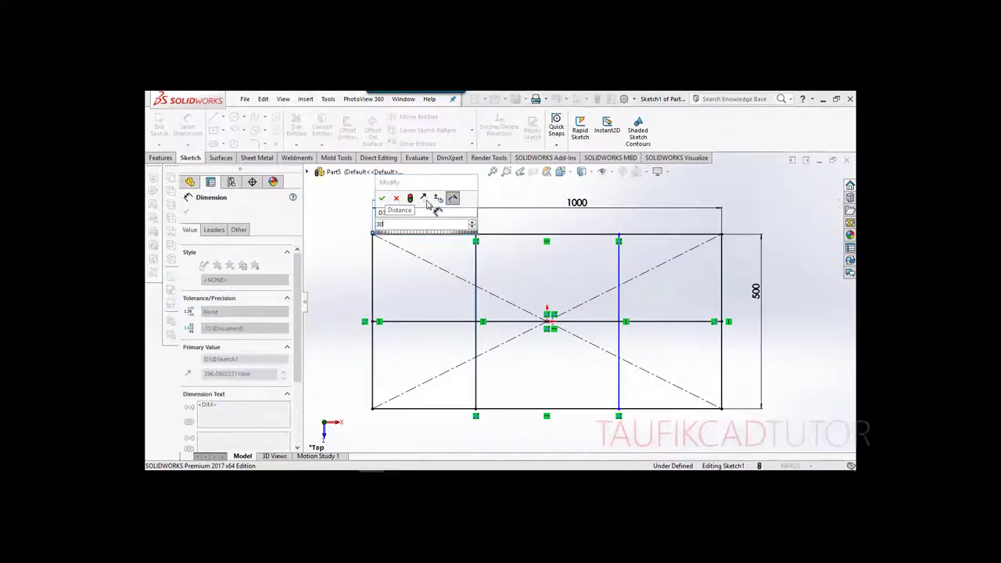
key(Return)
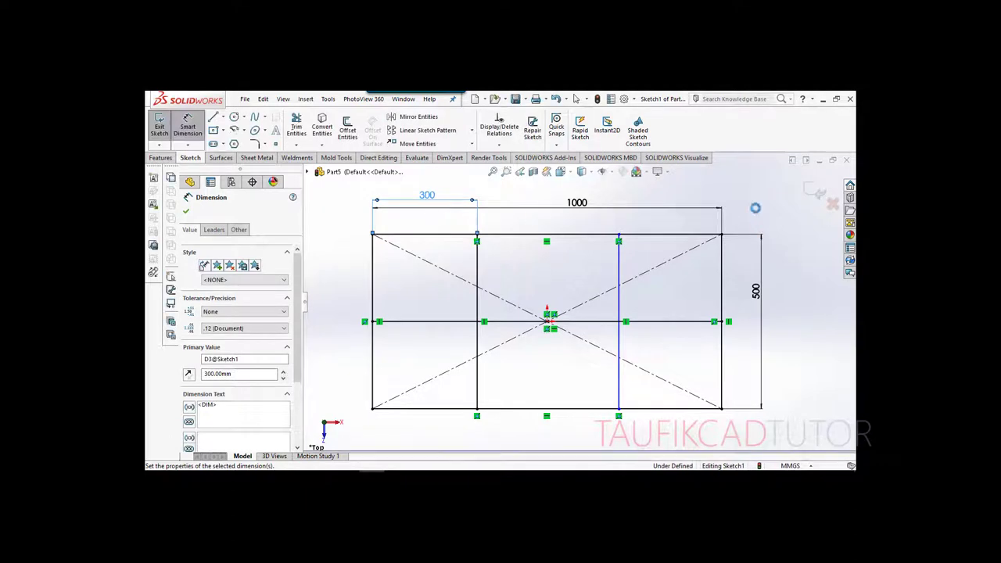
click(720, 296)
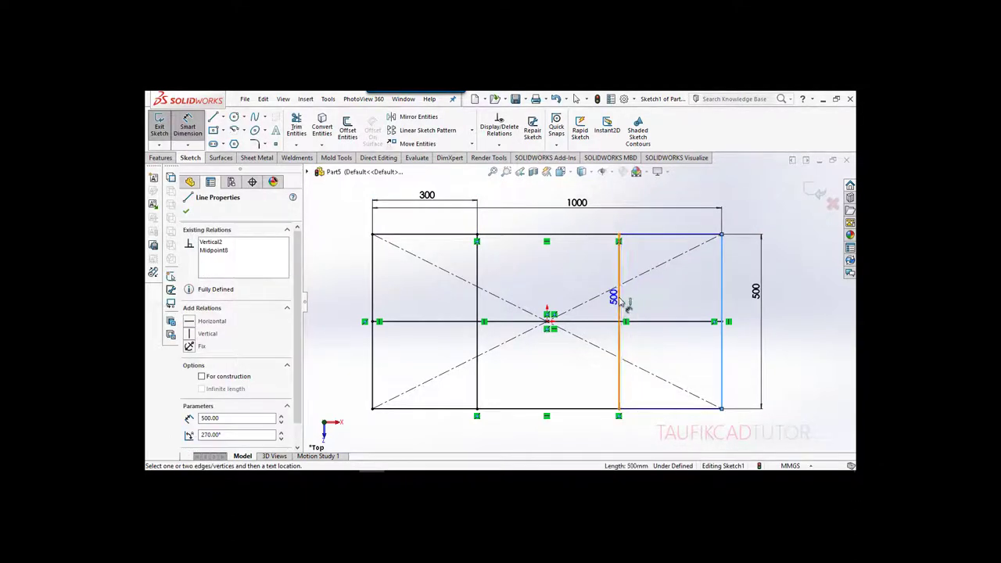
click(619, 291)
click(682, 208)
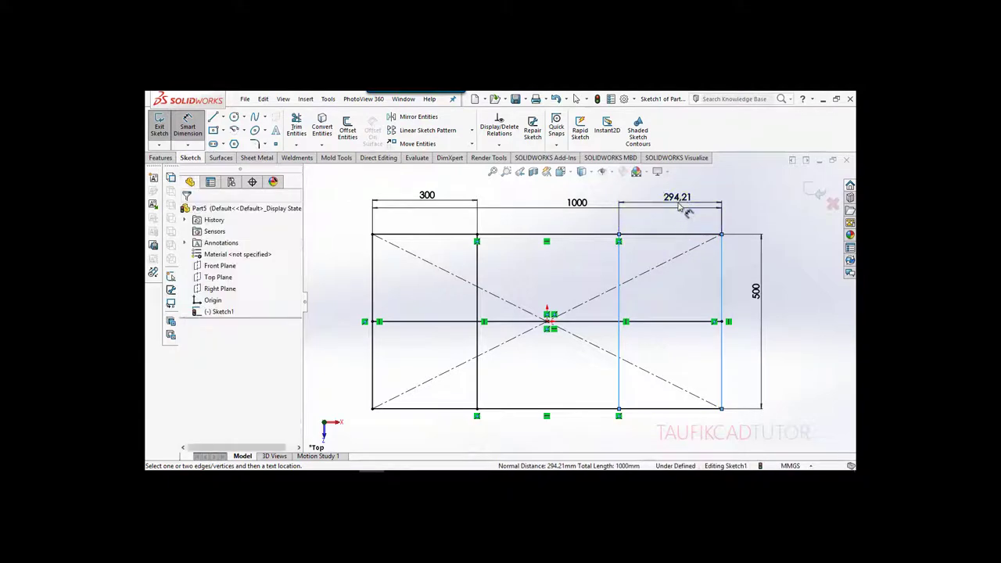
text(300)
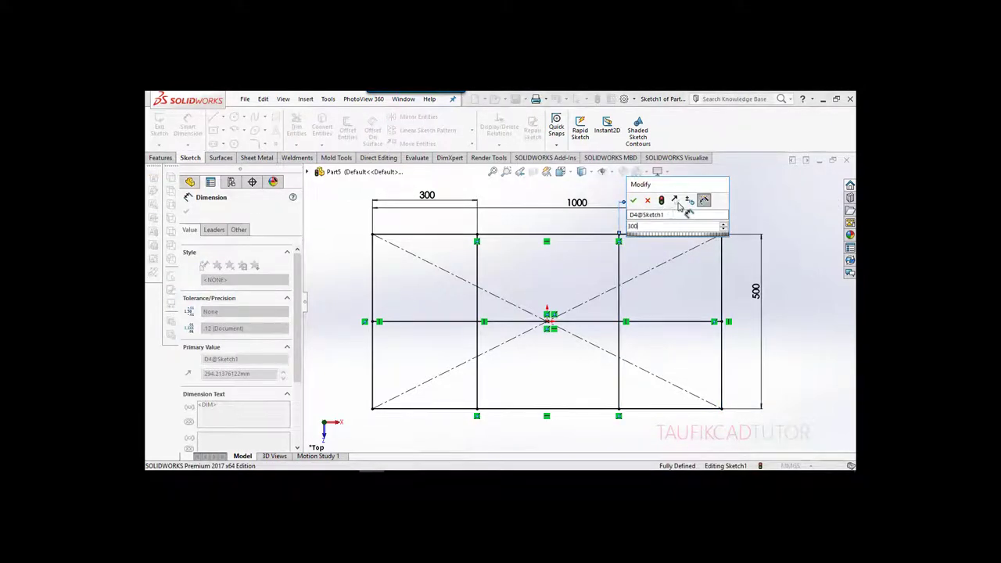
key(Return)
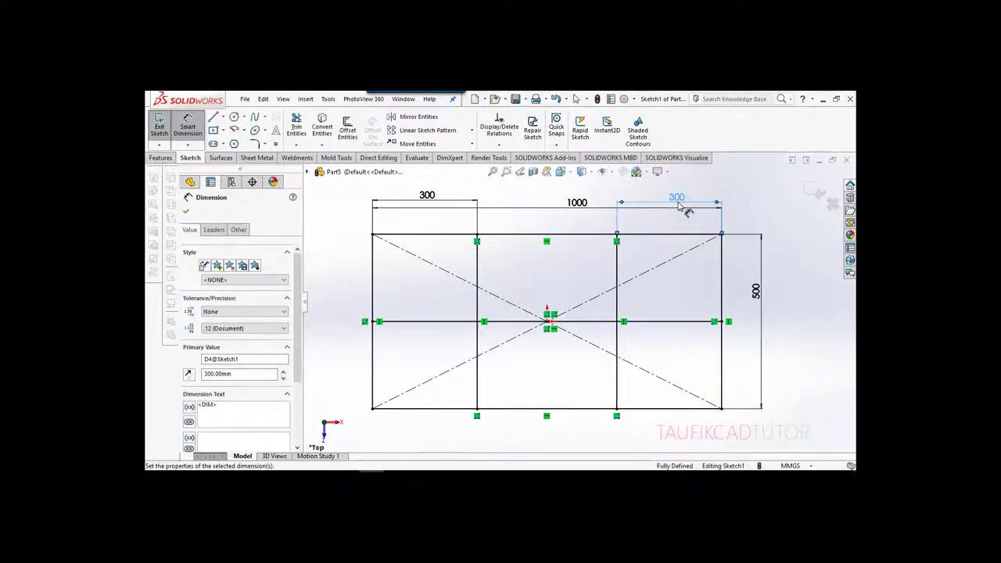
key(Escape)
- Exit the sketch and orbit it into a tilted 3D view
right_click(771, 225)
click(774, 247)
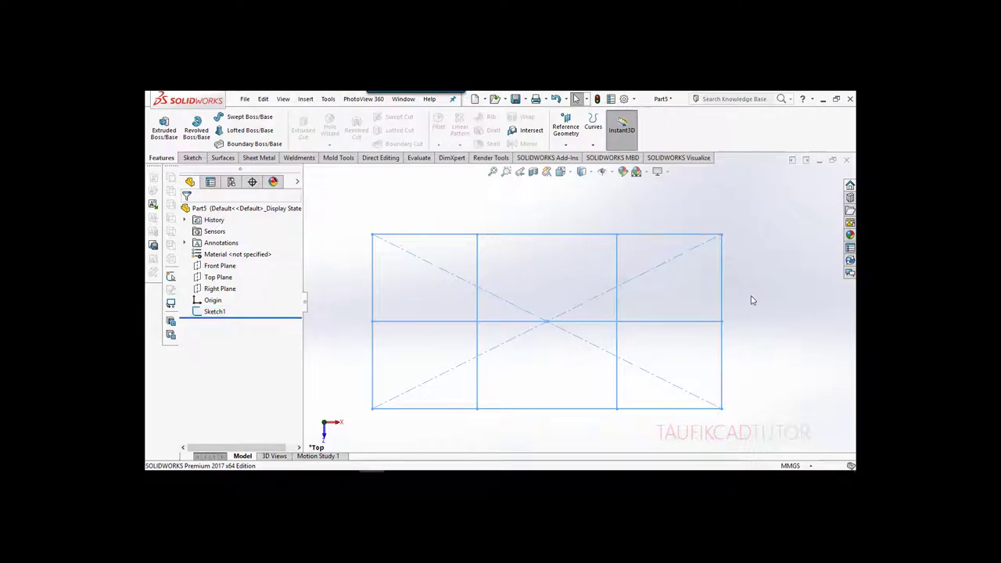
mouse_move(750, 300)
middle_down()
mouse_move(582, 268)
mouse_move(600, 241)
middle_up()
scroll(571, 299, down, 3)
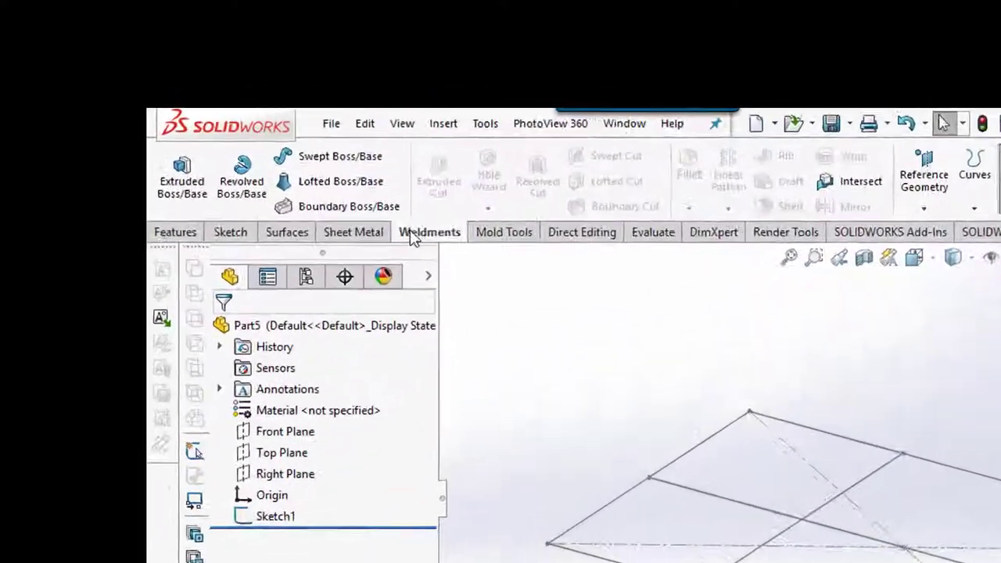
- Start a Structural Member with HOLLO type, size Hollo 40x40x2, using the rectangle's left edge as path
click(299, 158)
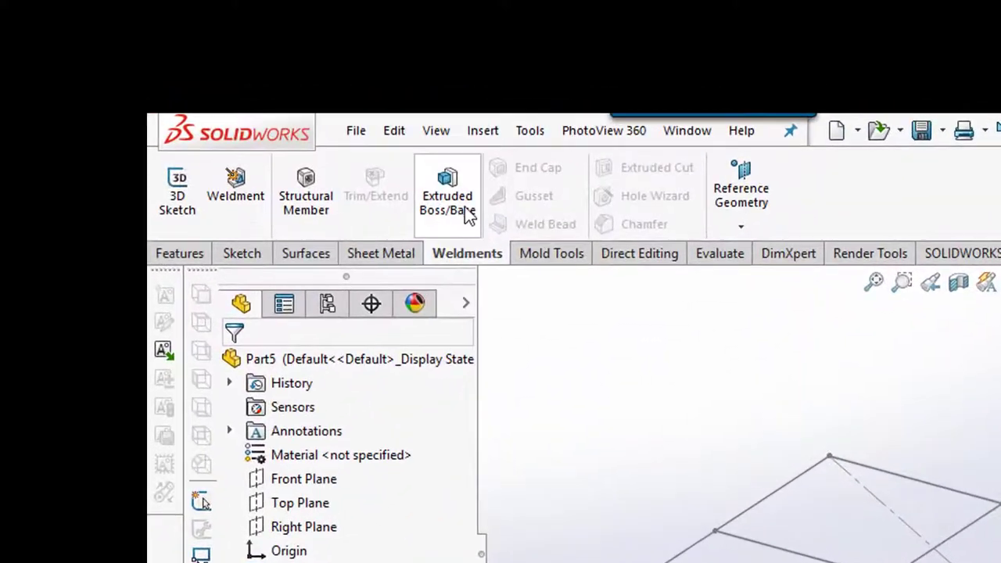
click(306, 191)
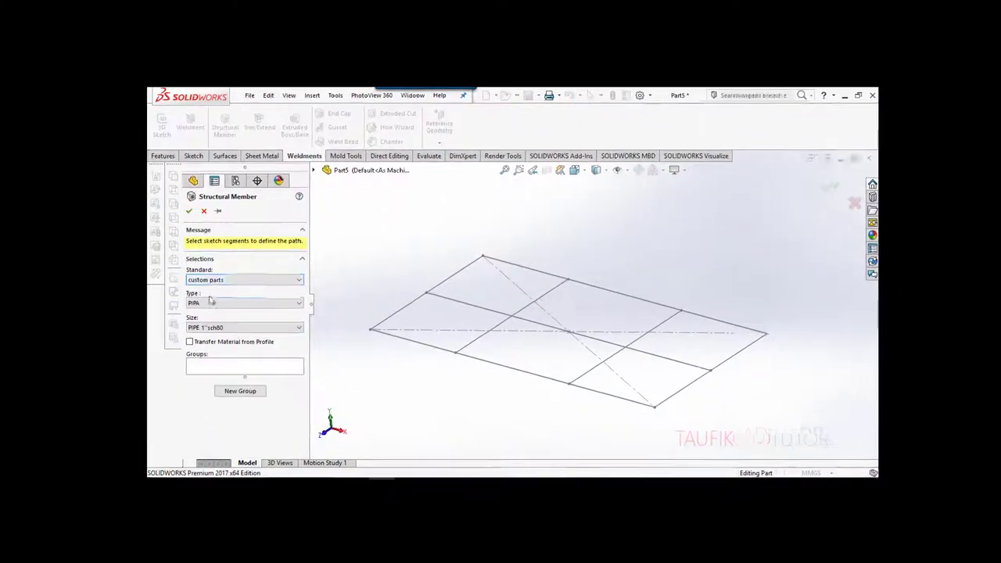
click(208, 306)
click(252, 362)
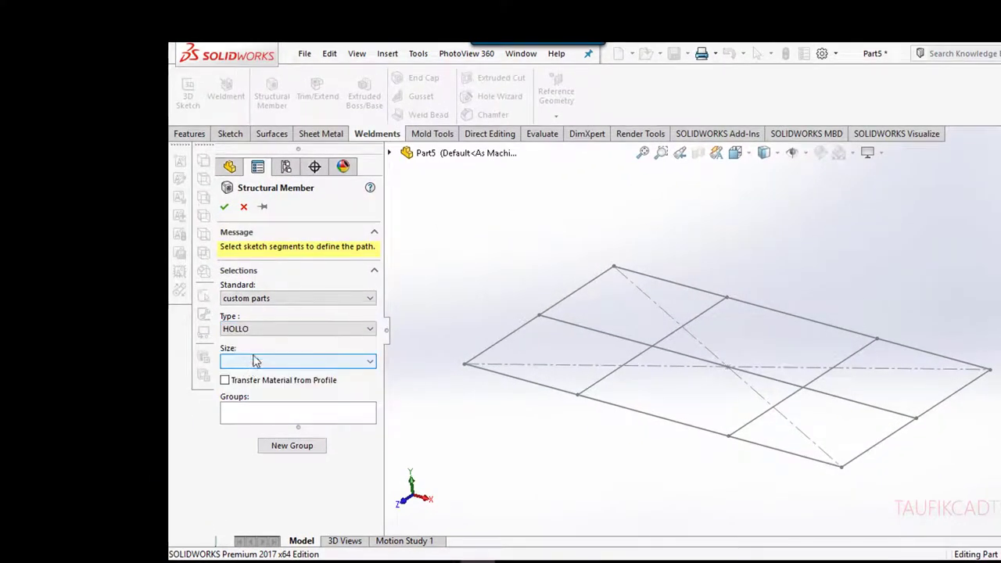
click(261, 362)
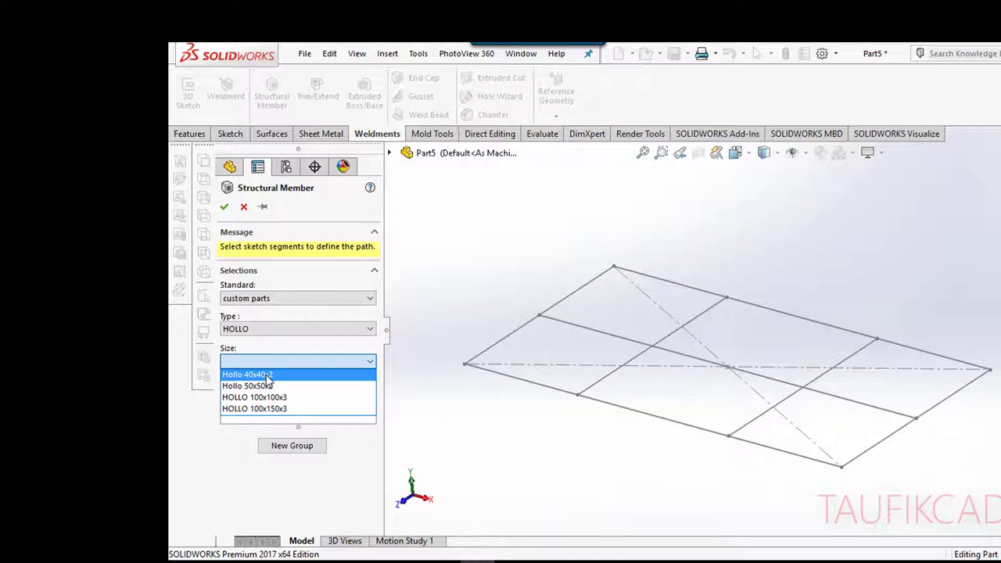
click(267, 375)
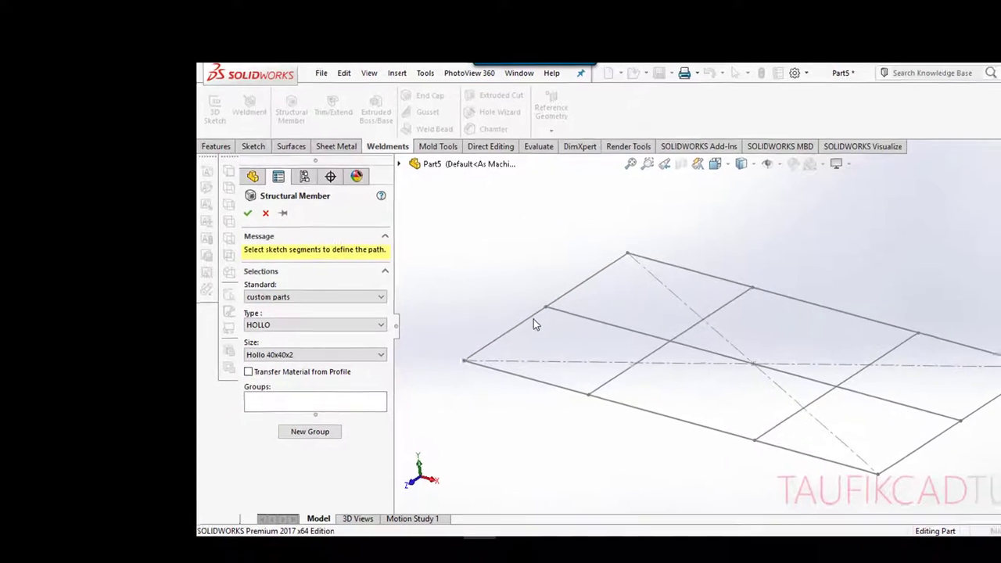
click(543, 313)
- Add the back, right and front edges to Group1, the middle line as a new group, and confirm
click(658, 276)
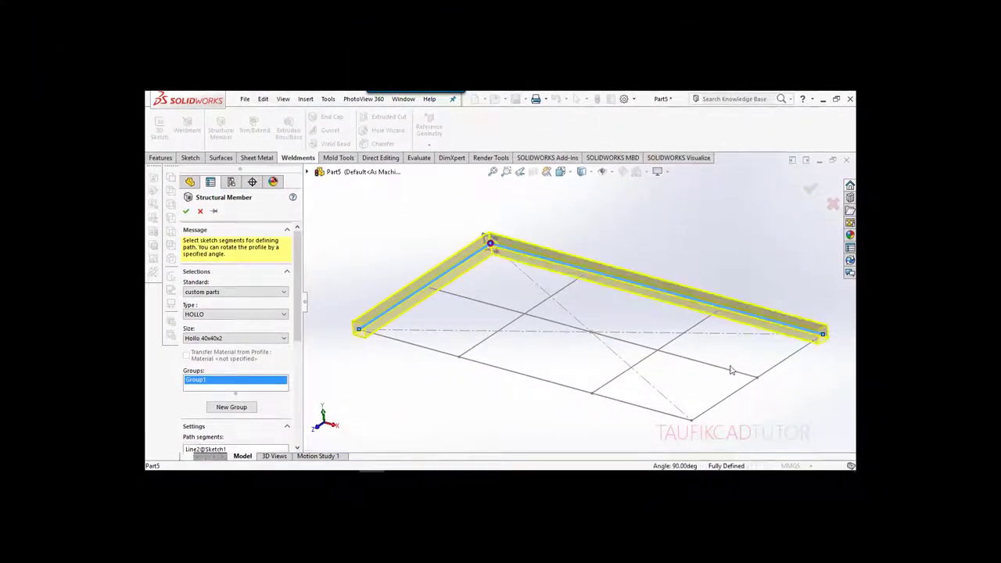
click(710, 413)
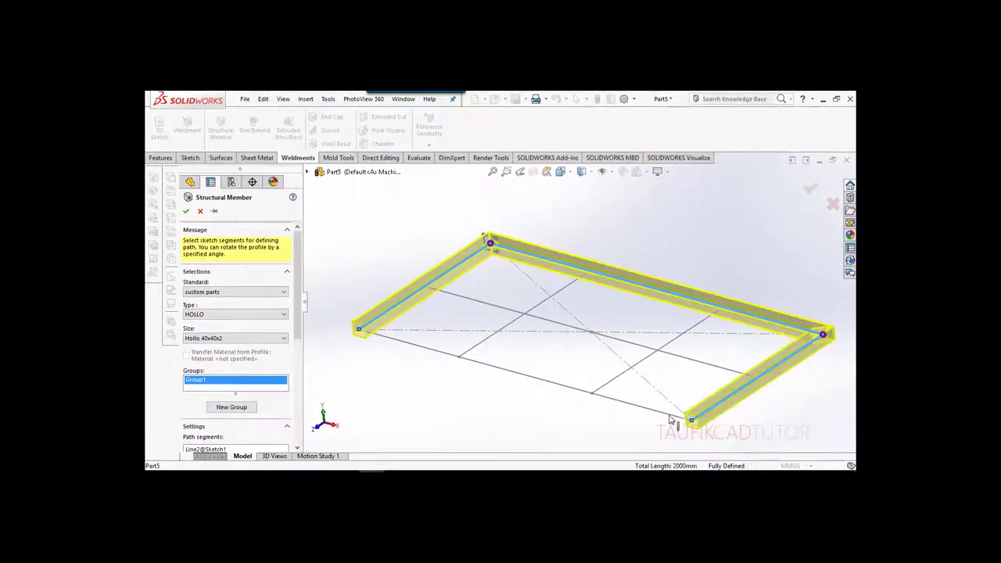
click(657, 415)
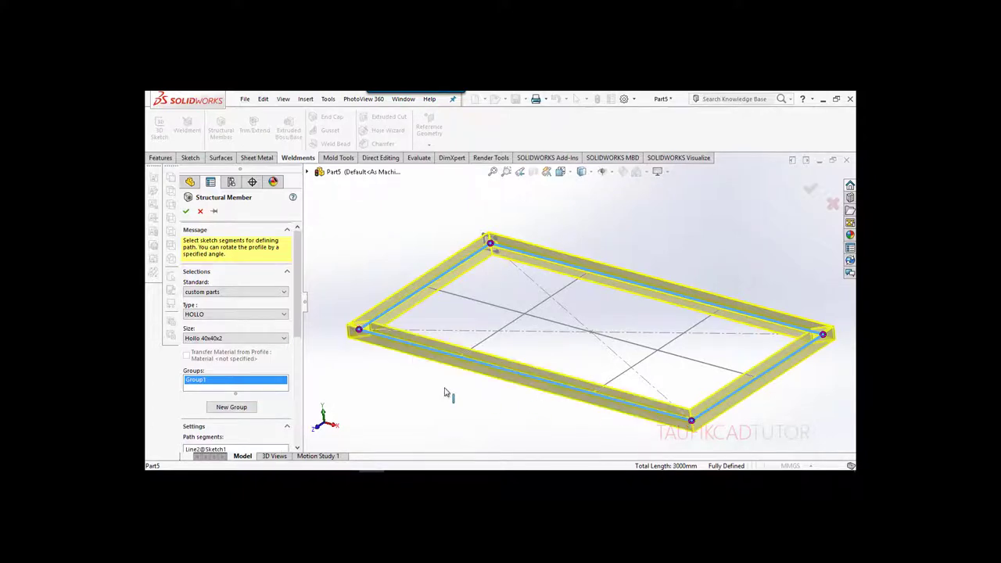
click(231, 408)
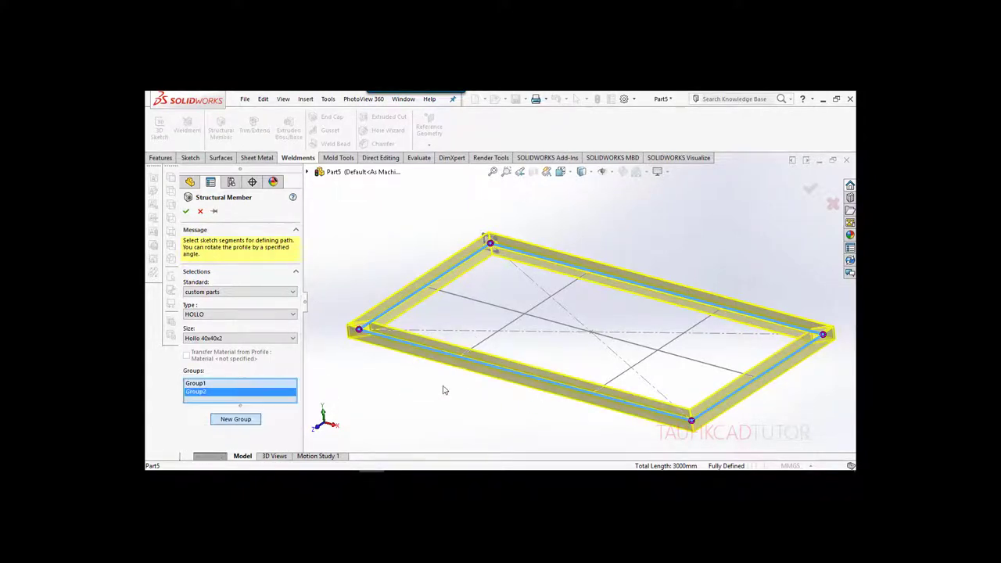
click(494, 309)
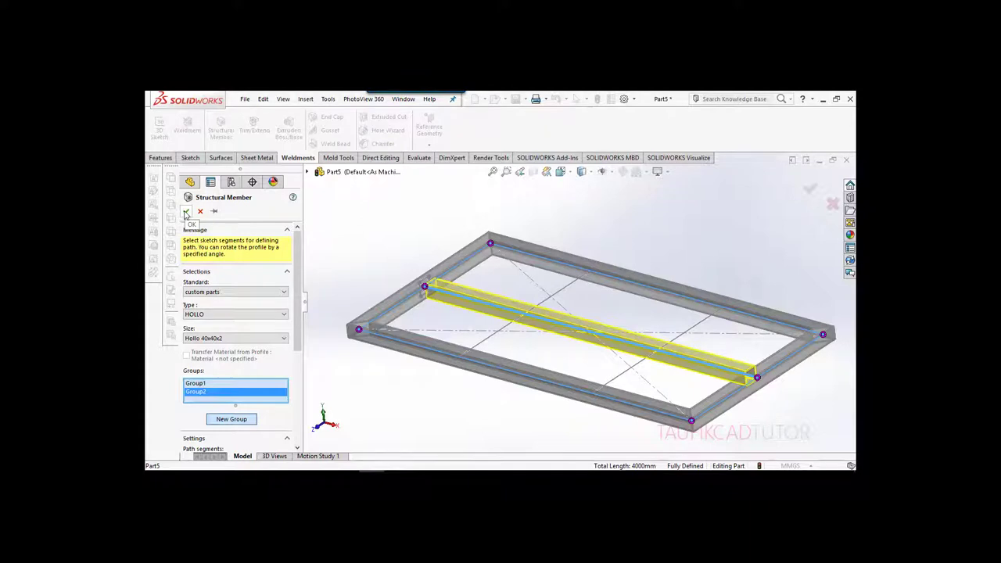
key(Return)
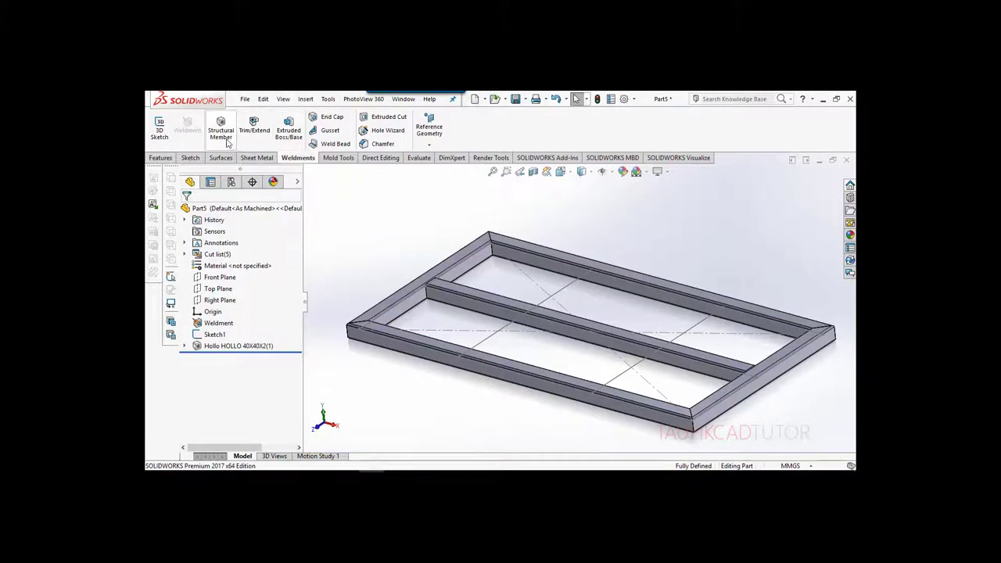
- Add a second structural member along the two short vertical cross lines
click(225, 133)
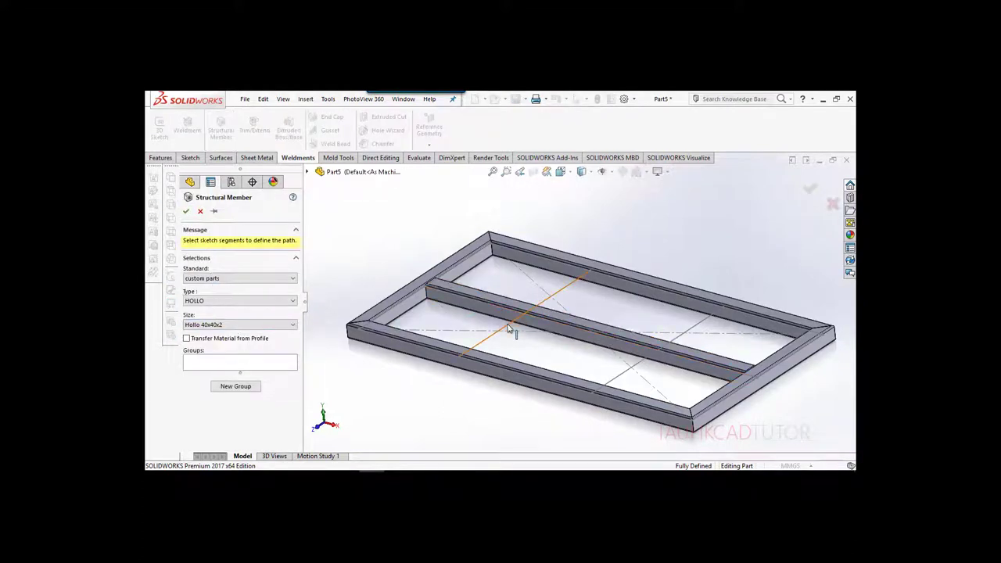
click(548, 356)
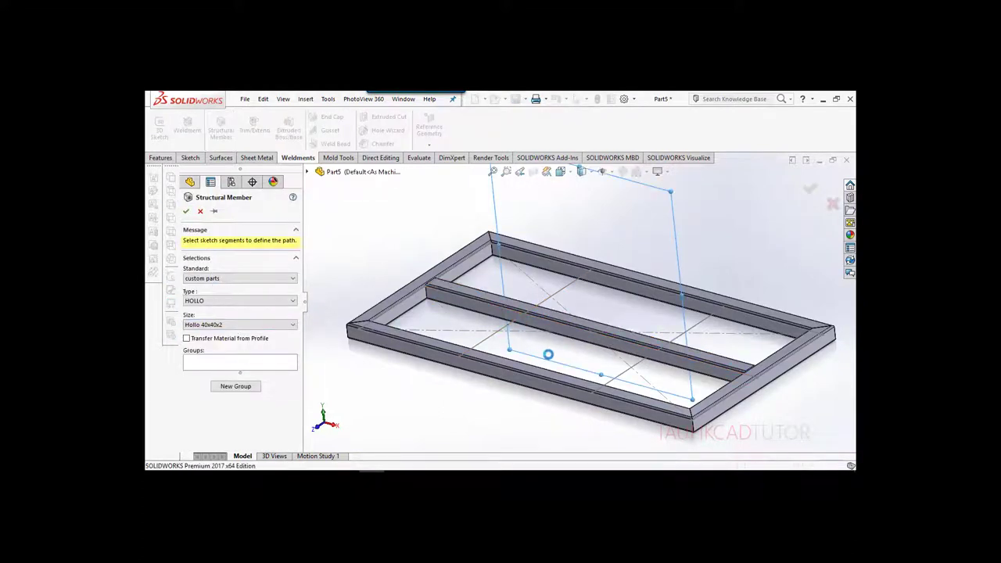
click(645, 366)
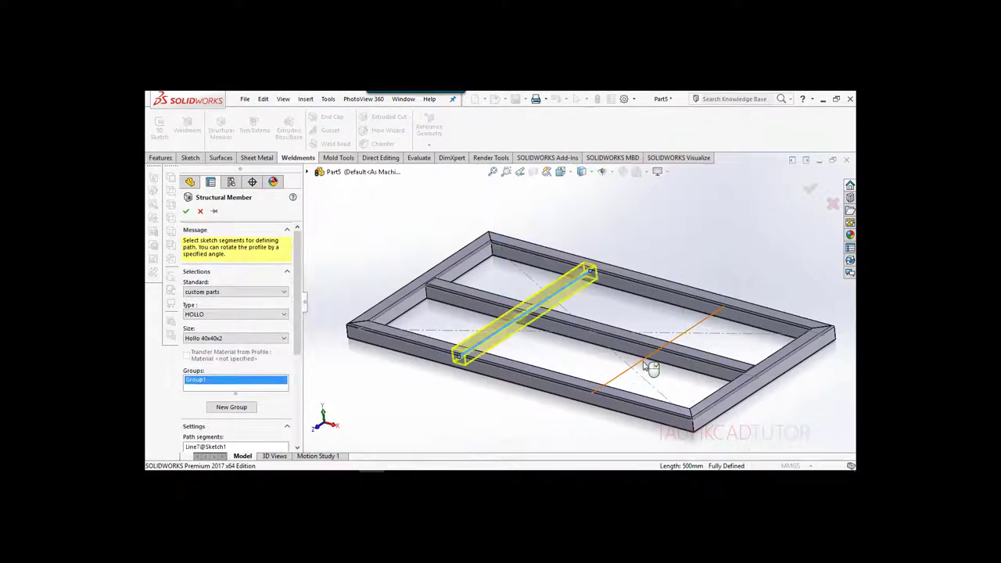
click(638, 368)
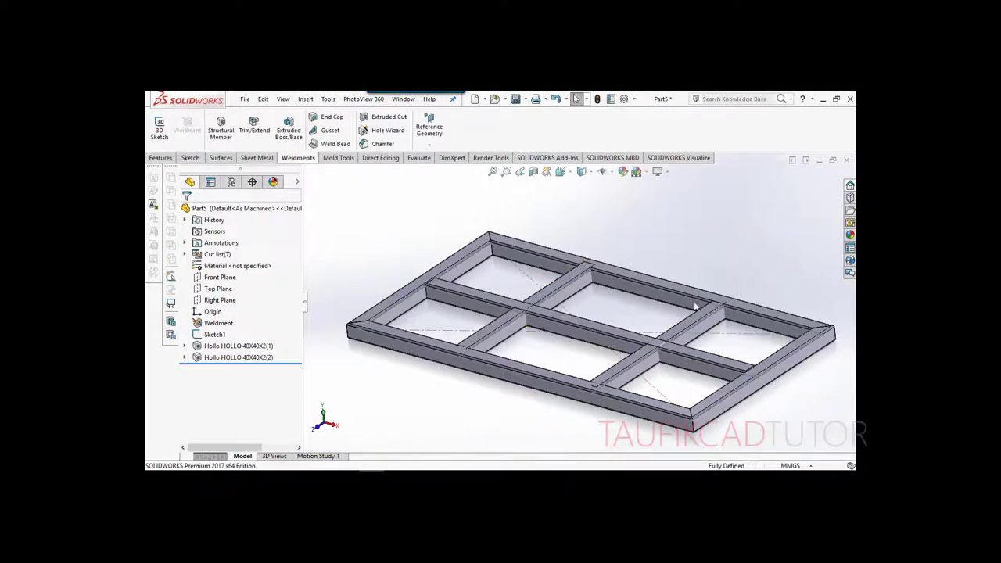
scroll(544, 296, down, 3)
scroll(524, 266, up, 3)
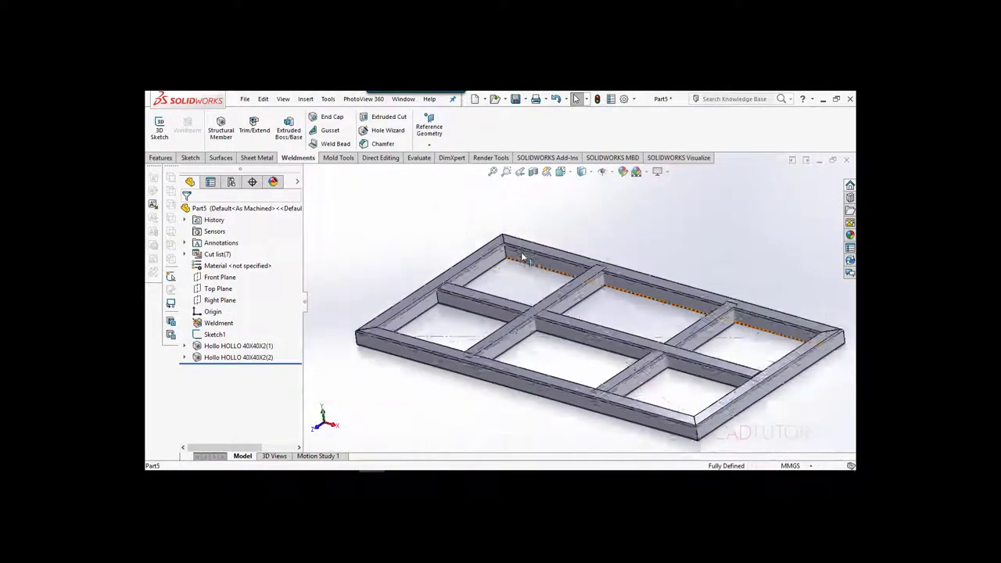
scroll(536, 290, up, 1)
scroll(544, 307, down, 4)
middle_drag(545, 307, 563, 317)
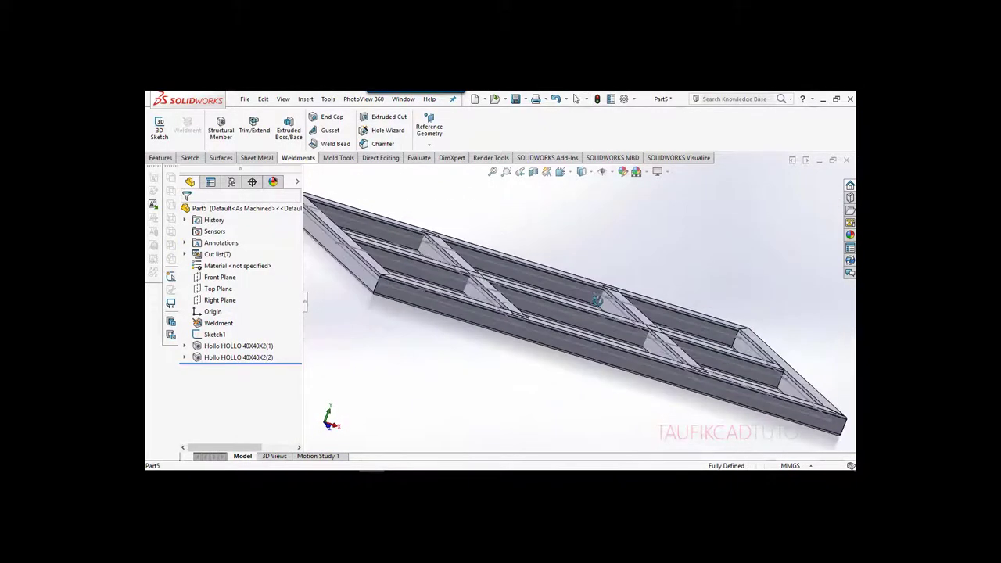
scroll(564, 320, up, 2)
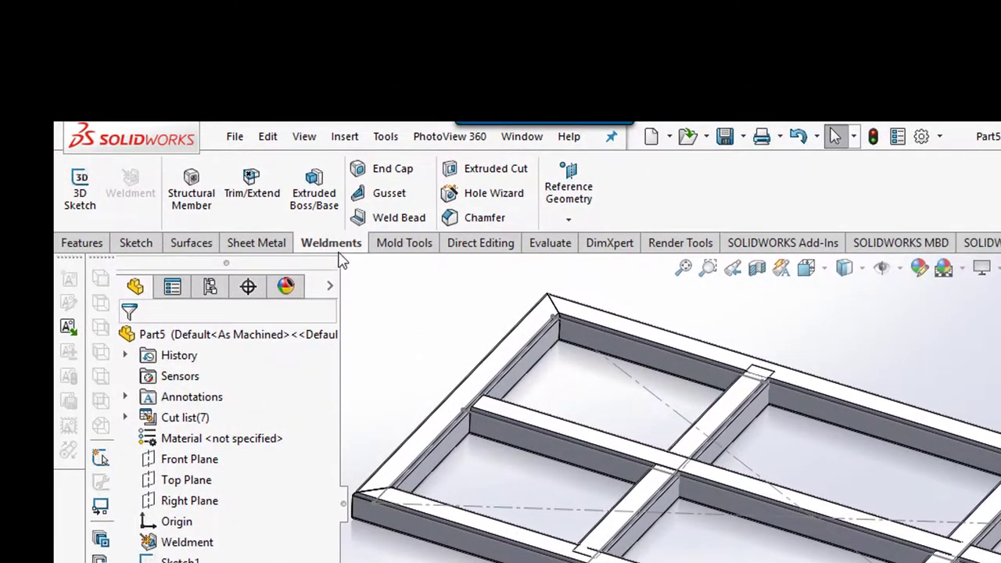
- Trim the two short cross tubes using the long middle tube as the body boundary
click(255, 188)
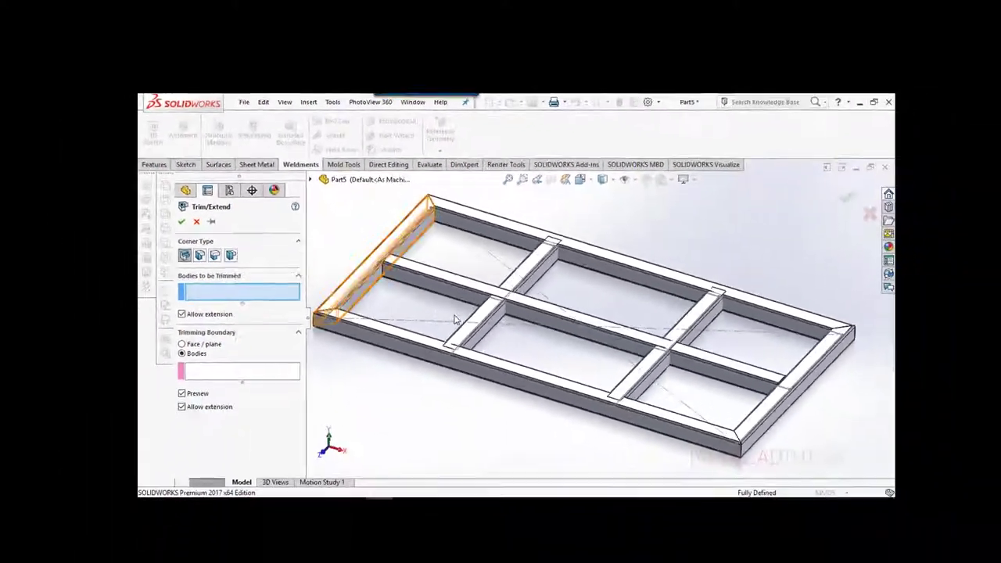
scroll(443, 303, down, 3)
scroll(469, 293, up, 2)
scroll(500, 281, down, 2)
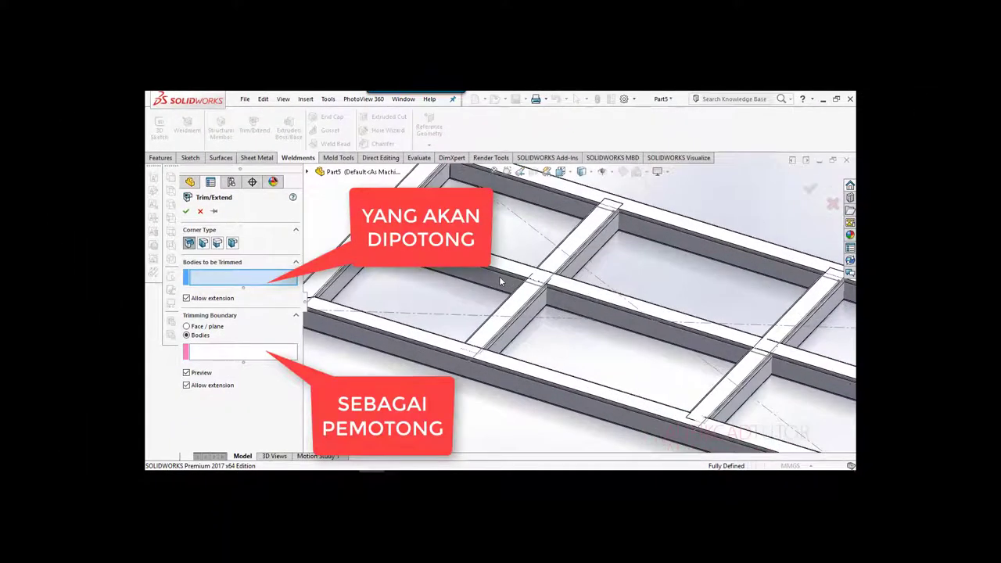
scroll(501, 282, up, 2)
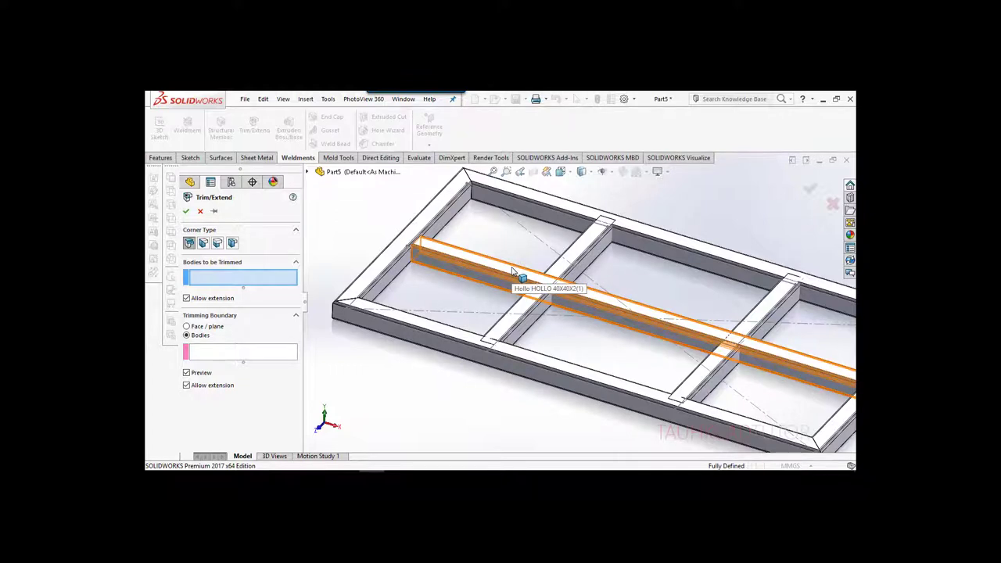
click(563, 269)
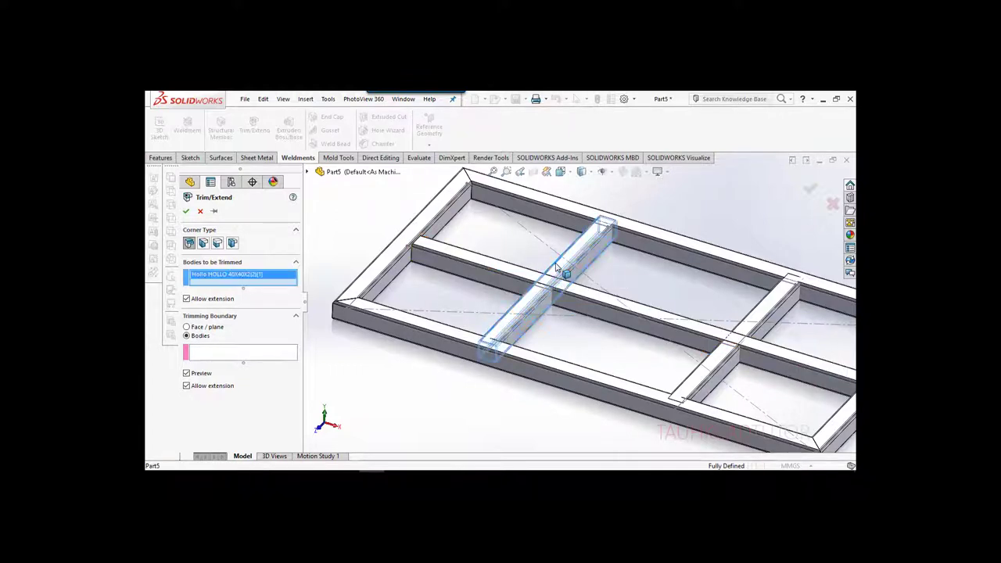
click(767, 312)
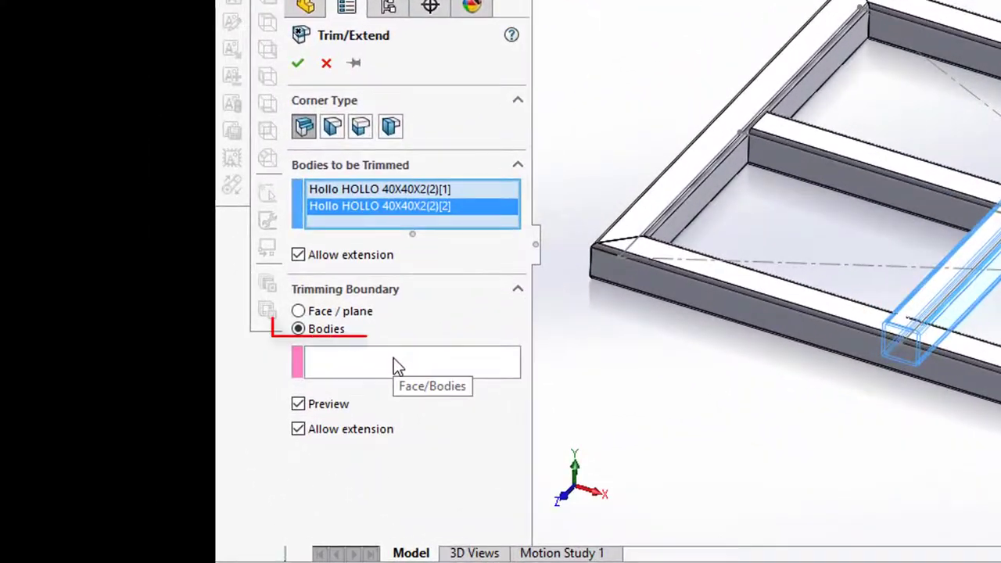
click(393, 364)
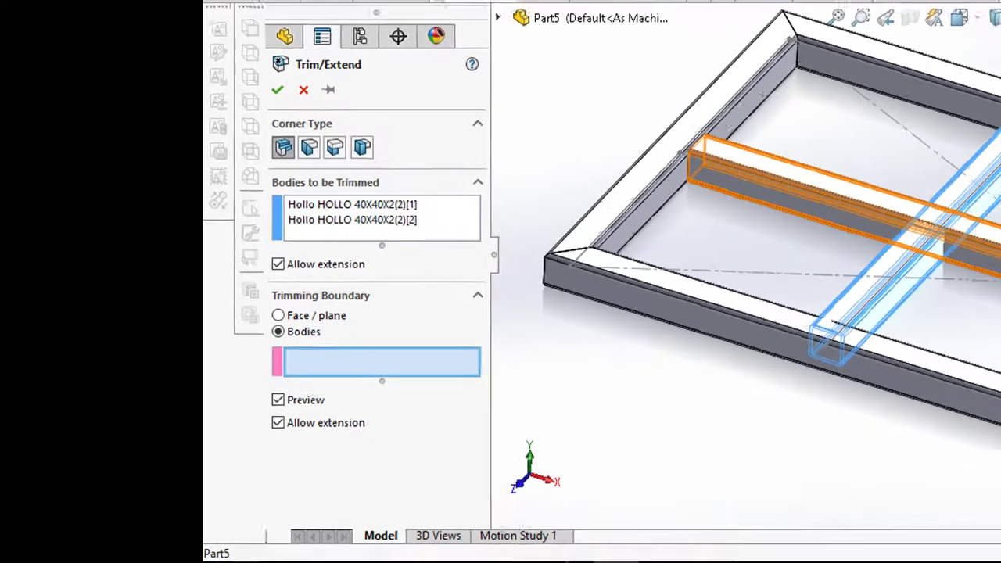
click(617, 301)
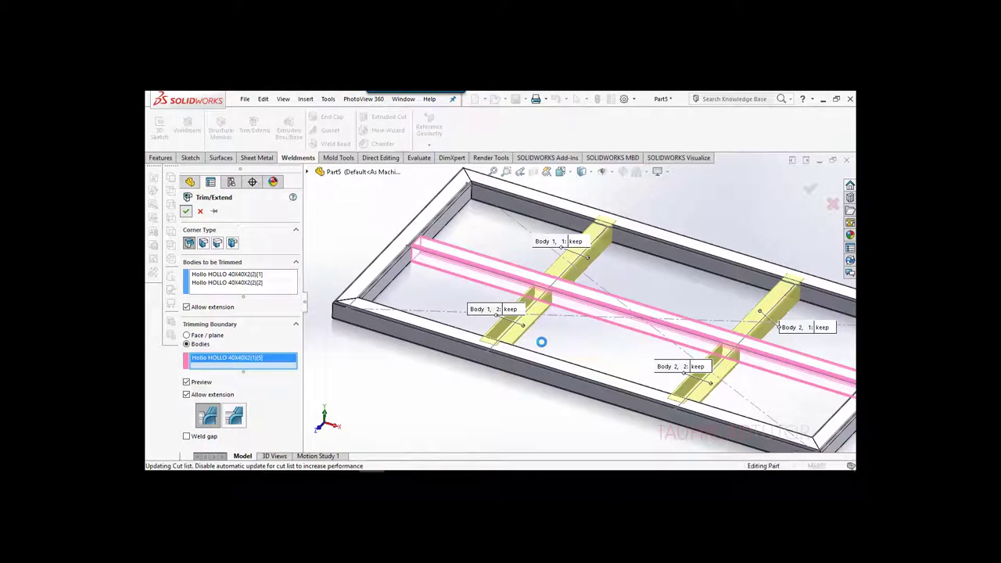
scroll(542, 279, down, 3)
scroll(542, 279, up, 2)
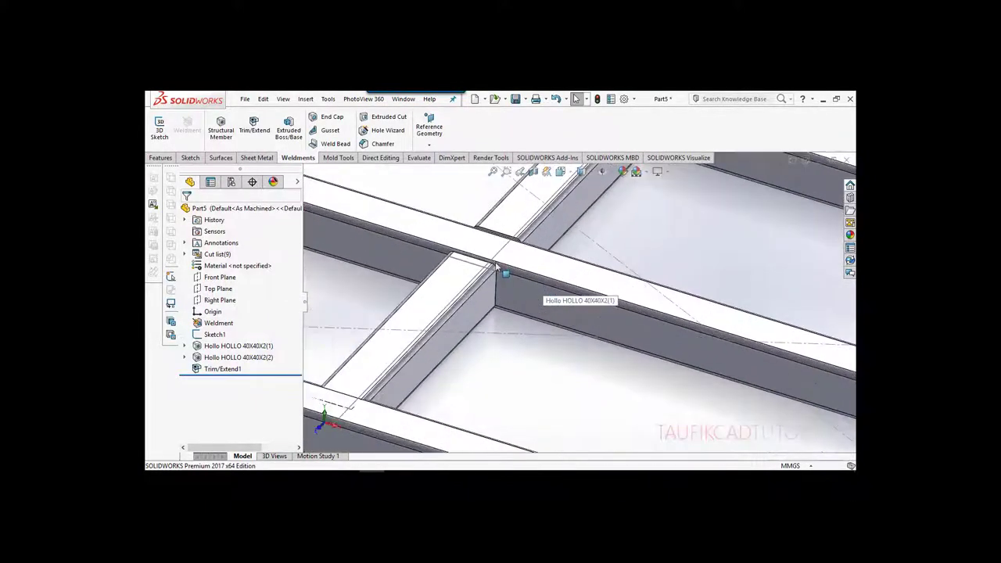
middle_drag(503, 268, 463, 282)
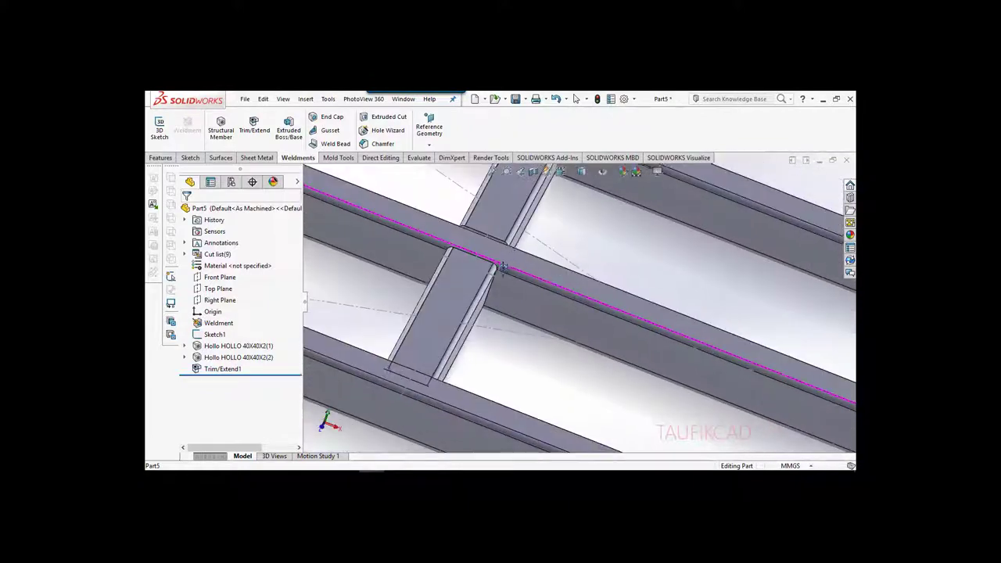
scroll(463, 282, down, 3)
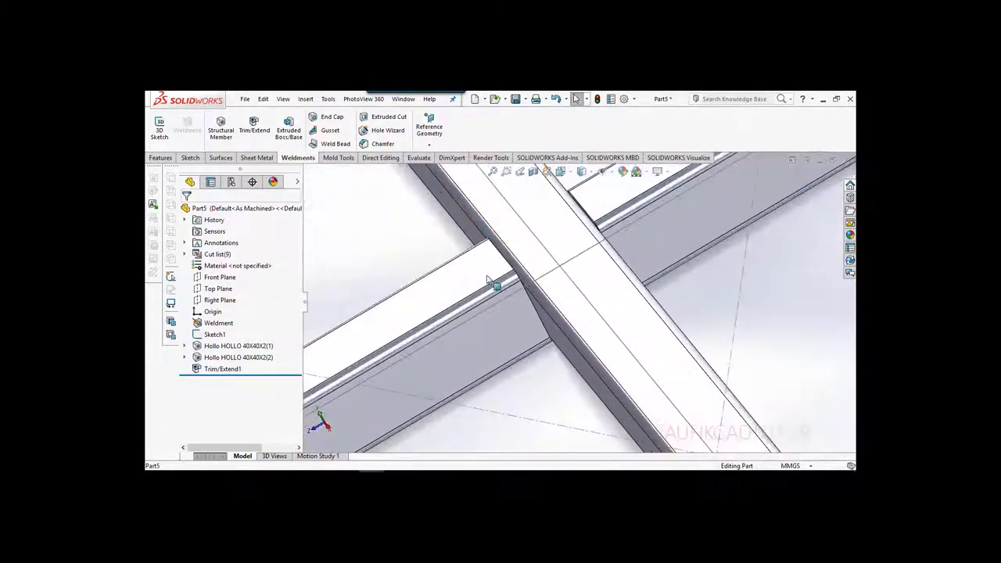
mouse_move(516, 285)
middle_down()
mouse_move(577, 269)
mouse_move(548, 283)
middle_up()
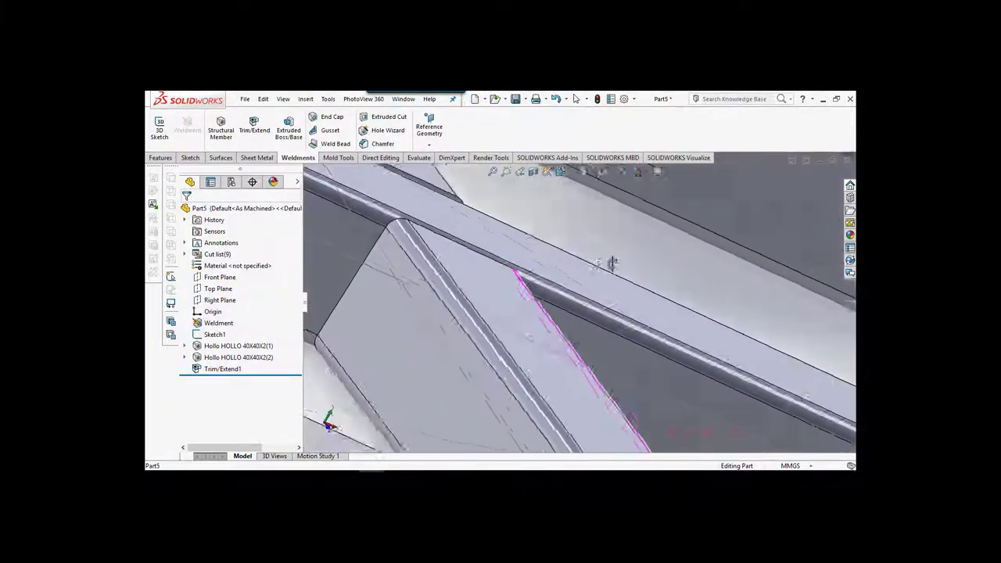
scroll(550, 283, up, 2)
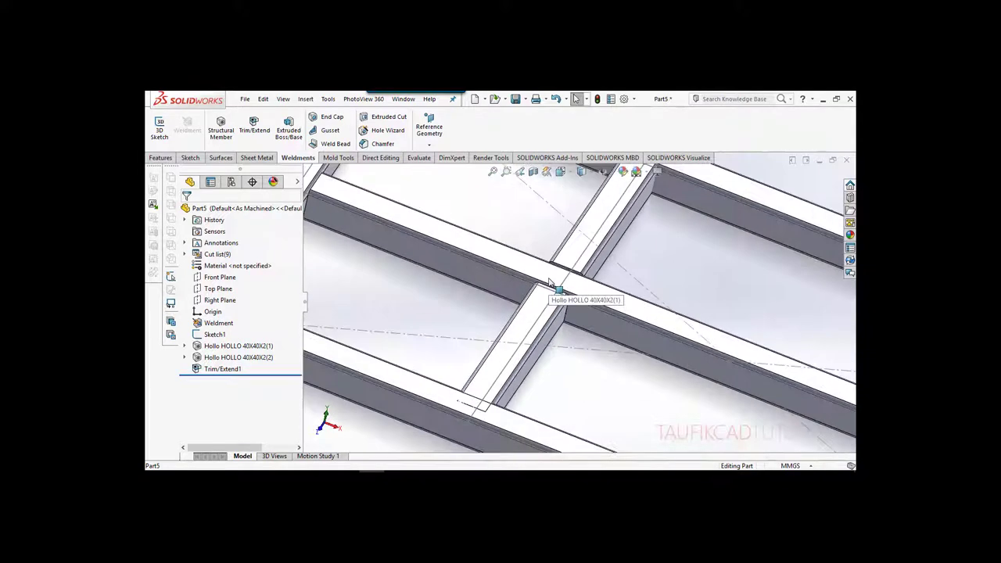
scroll(565, 291, up, 2)
scroll(599, 284, up, 3)
scroll(626, 263, down, 5)
scroll(567, 277, down, 2)
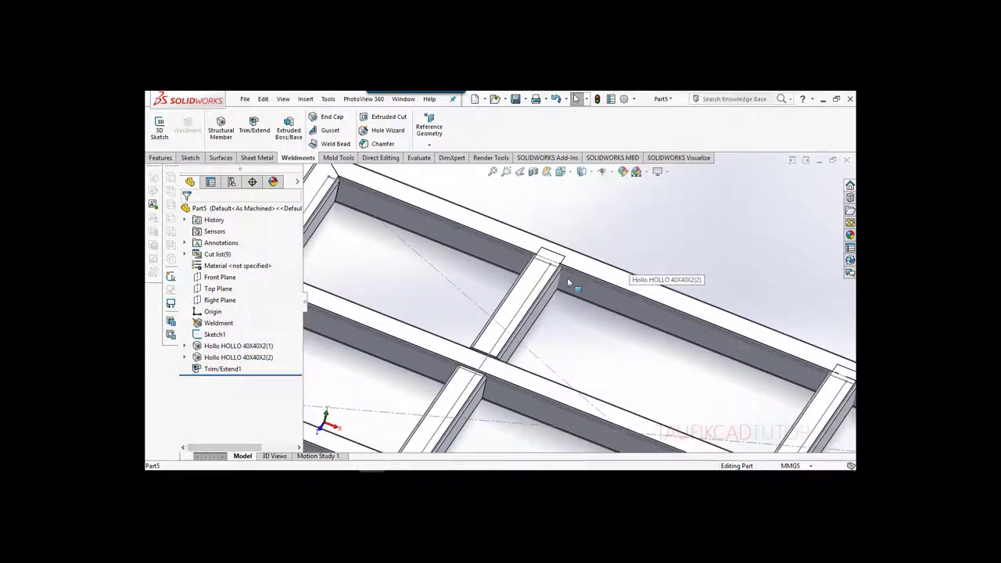
scroll(566, 279, down, 2)
scroll(551, 258, down, 2)
scroll(539, 246, up, 2)
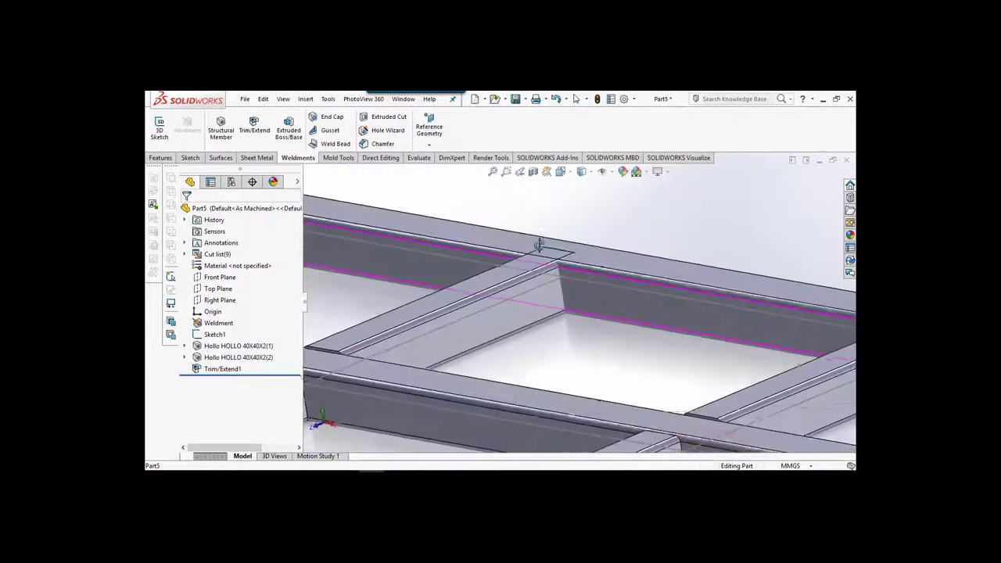
scroll(536, 266, down, 2)
scroll(535, 287, up, 2)
scroll(536, 313, down, 2)
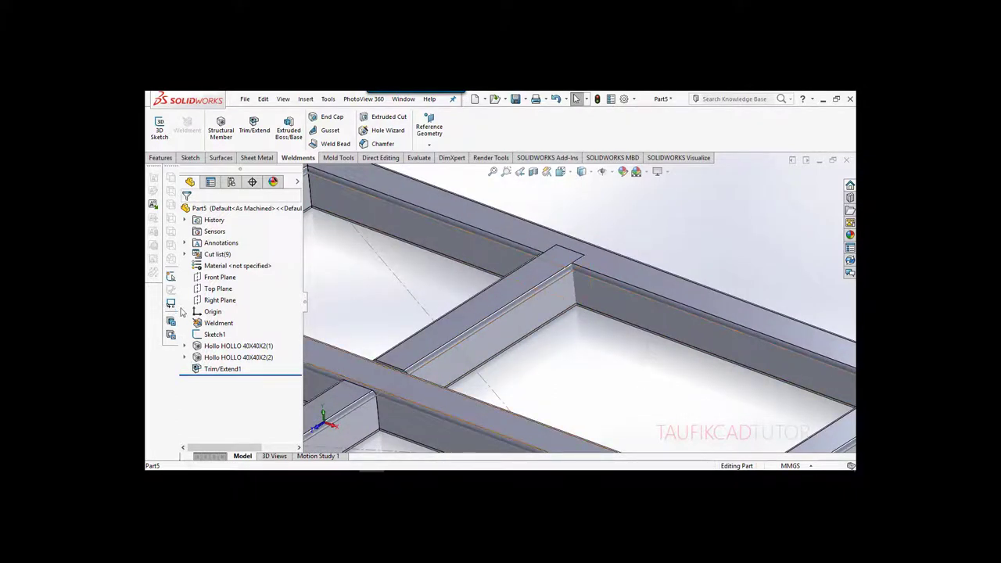
- Trim two cross members to the outer tube's inner face using a Face/plane boundary
click(258, 142)
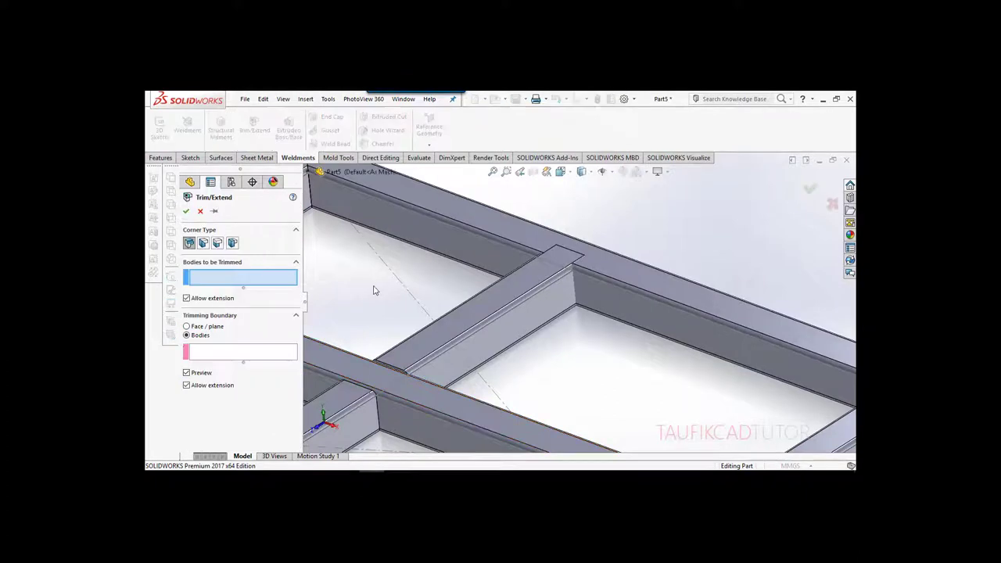
scroll(426, 293, up, 2)
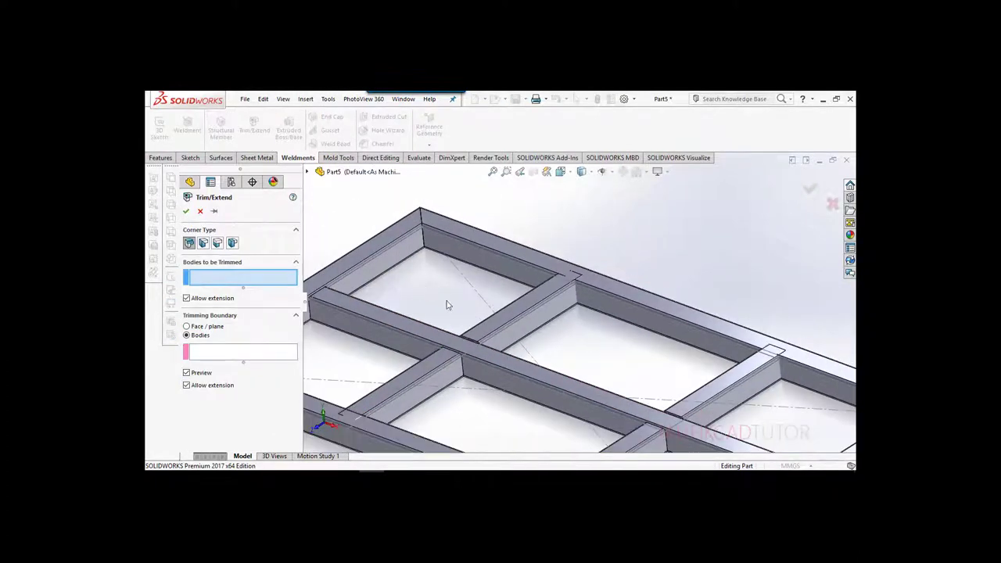
click(552, 332)
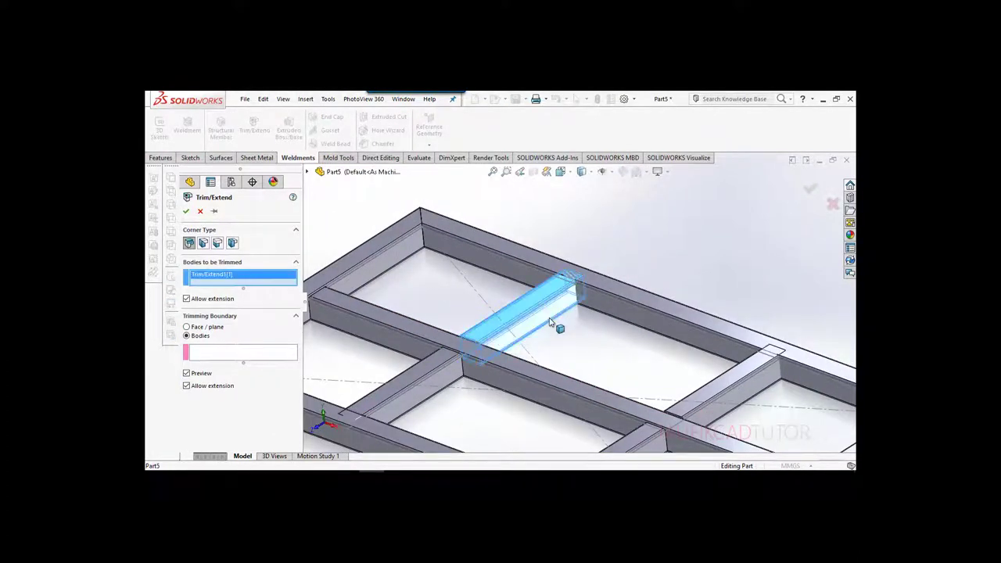
click(728, 397)
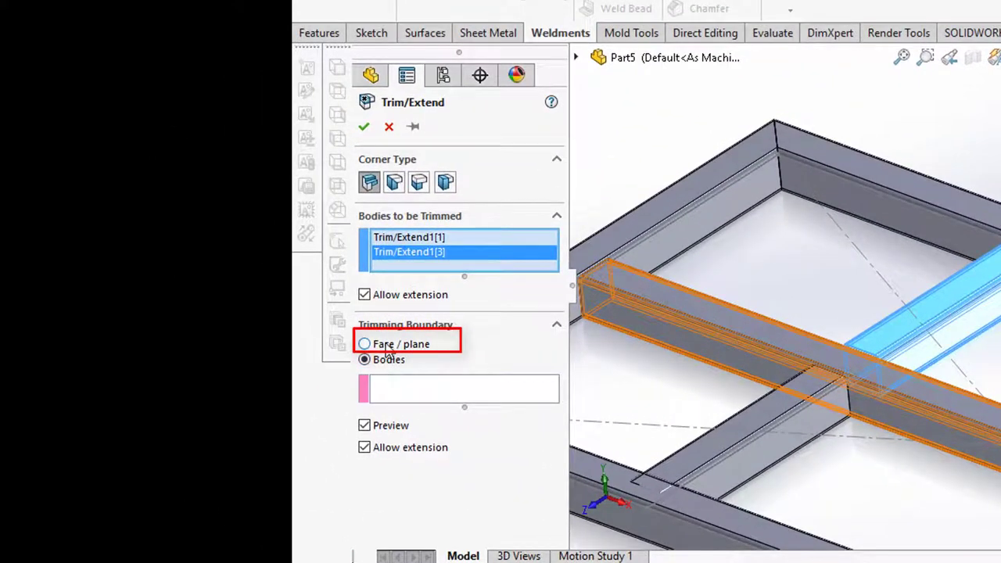
click(387, 351)
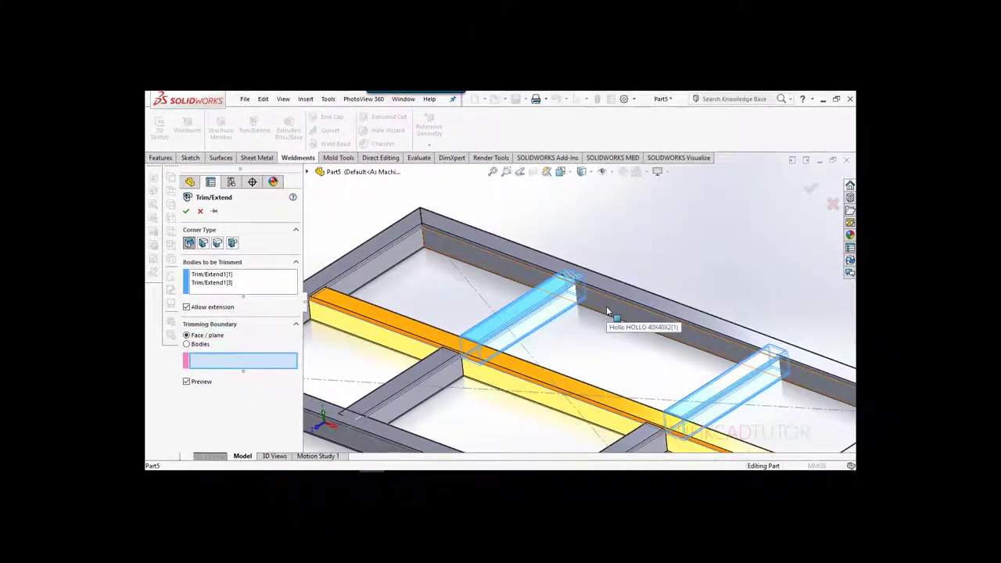
click(606, 310)
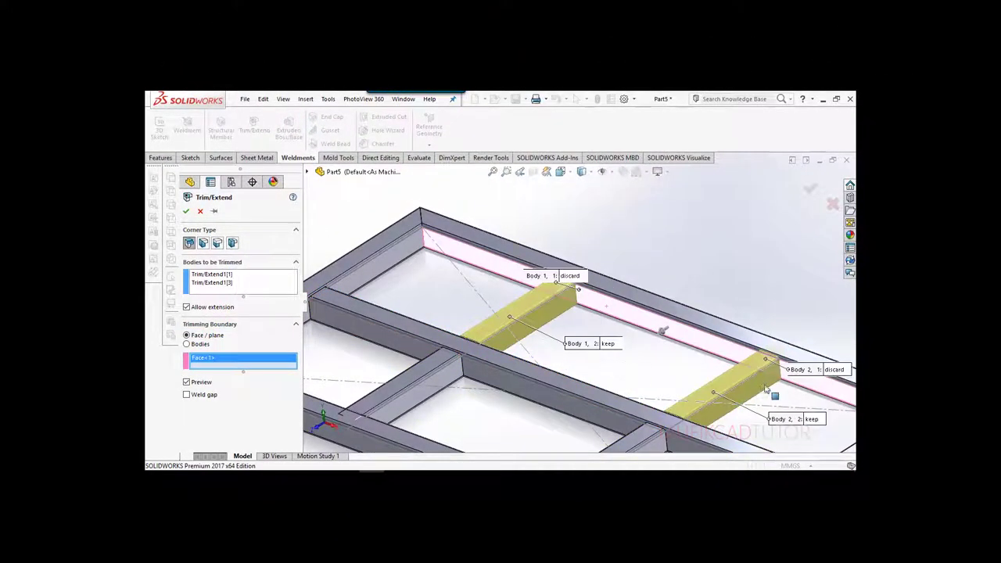
scroll(574, 316, up, 2)
scroll(575, 317, up, 2)
scroll(653, 345, down, 3)
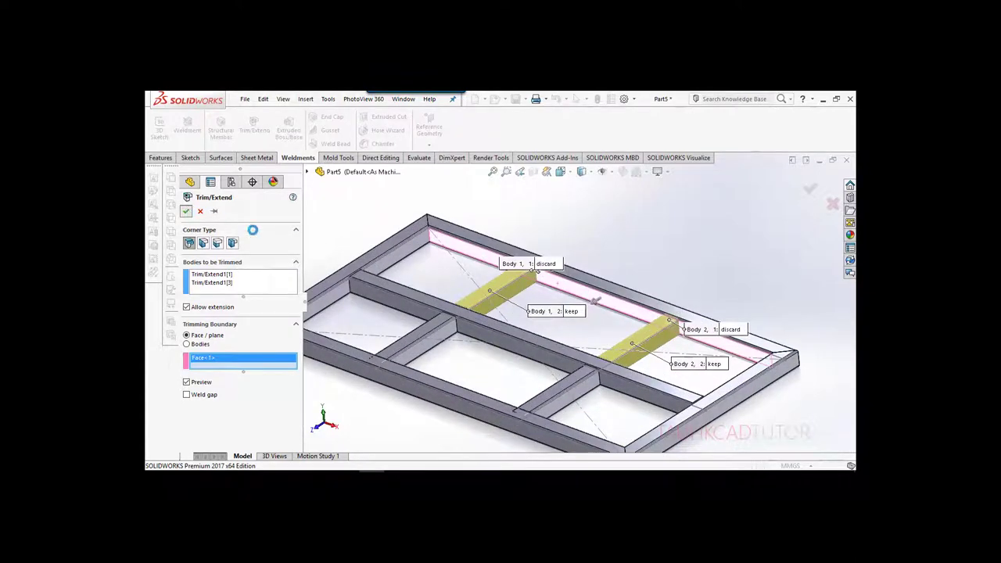
scroll(679, 338, down, 3)
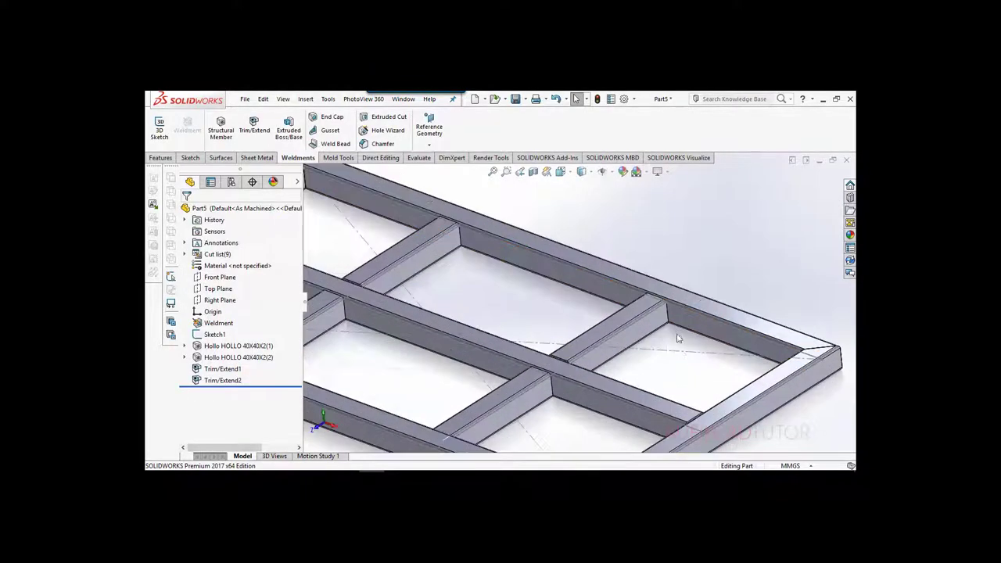
scroll(679, 338, down, 2)
scroll(673, 333, down, 2)
scroll(630, 291, down, 2)
scroll(596, 308, down, 2)
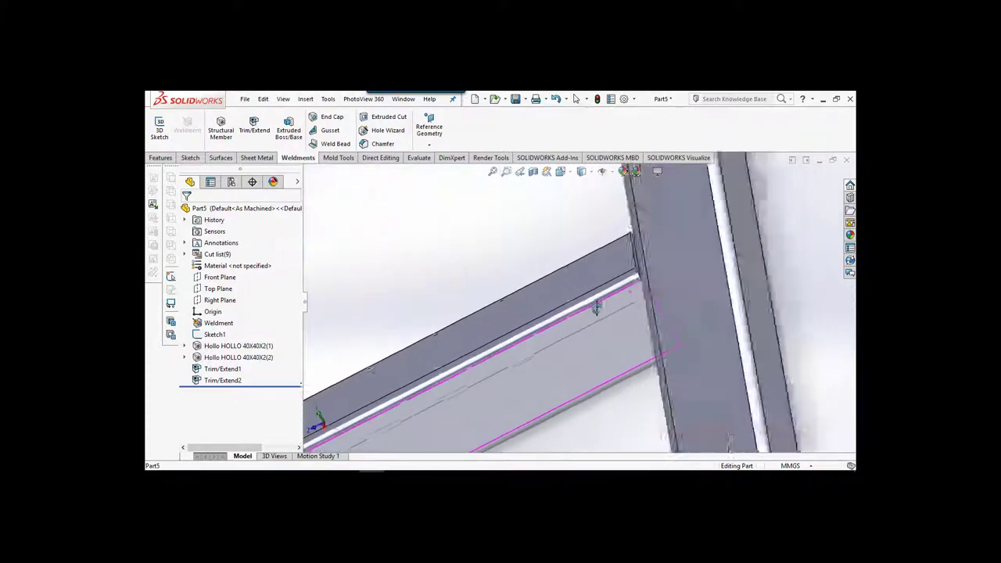
scroll(596, 308, up, 2)
scroll(602, 308, up, 1)
scroll(612, 307, up, 2)
scroll(618, 317, up, 2)
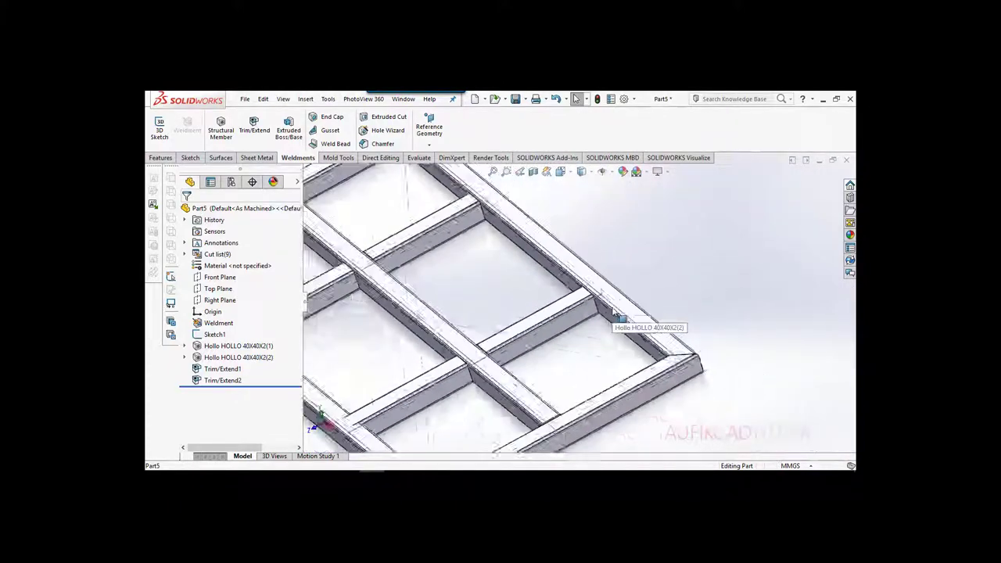
scroll(618, 317, up, 5)
scroll(466, 354, down, 5)
middle_drag(460, 356, 294, 250)
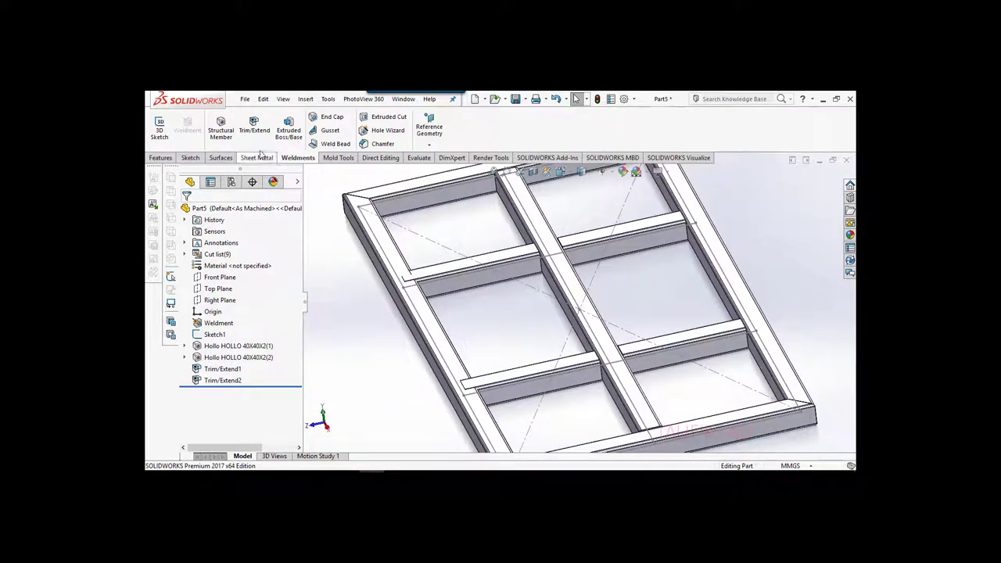
- Trim the two remaining cross members against the outer tube's inner face as a face/plane boundary
click(253, 128)
click(438, 289)
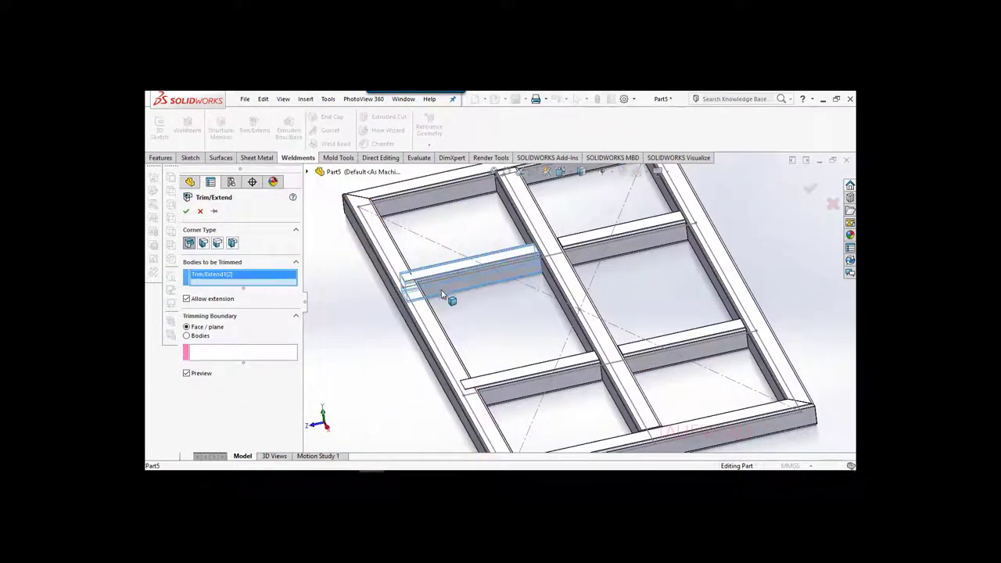
click(467, 381)
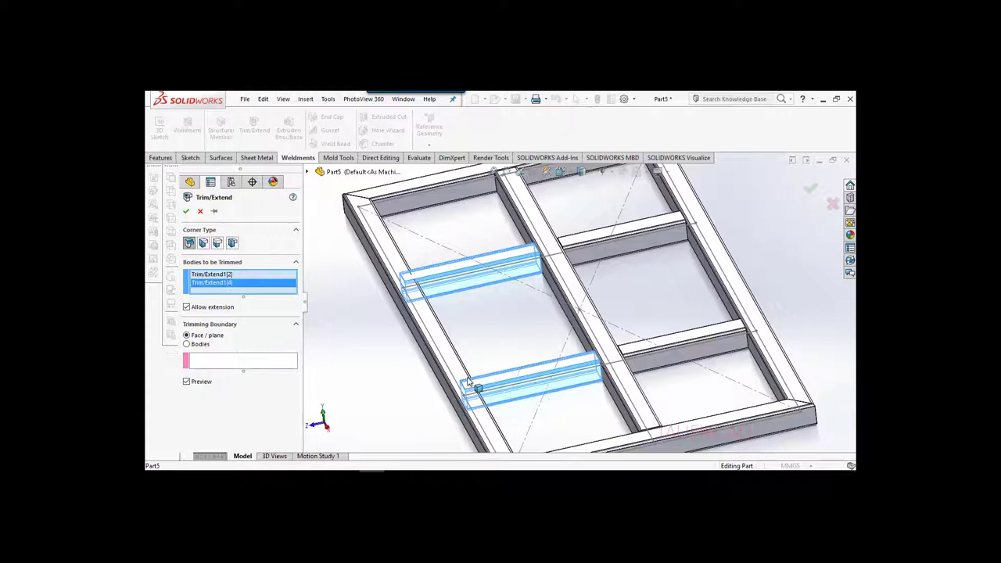
click(213, 365)
middle_drag(413, 389, 432, 373)
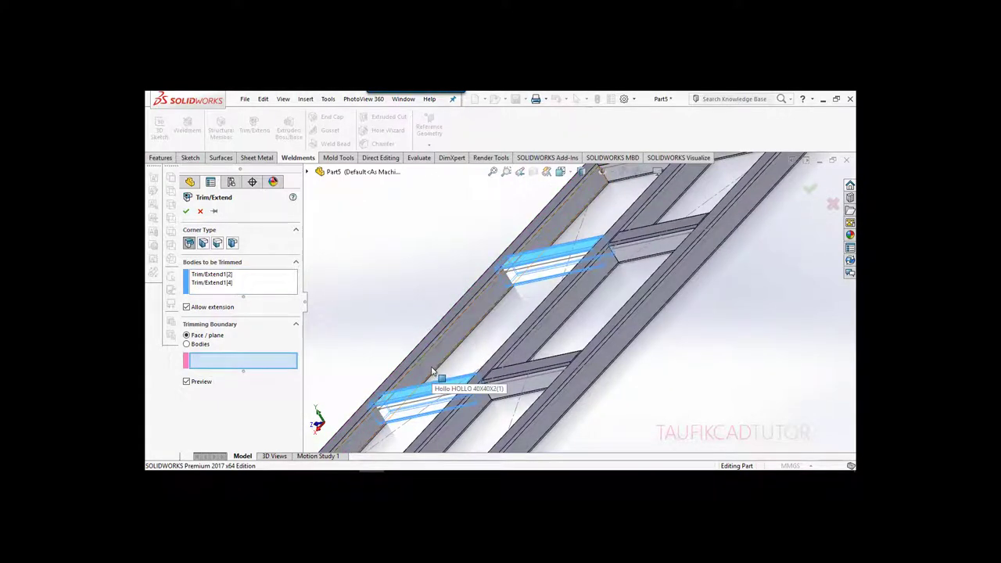
click(432, 371)
middle_drag(436, 371, 484, 373)
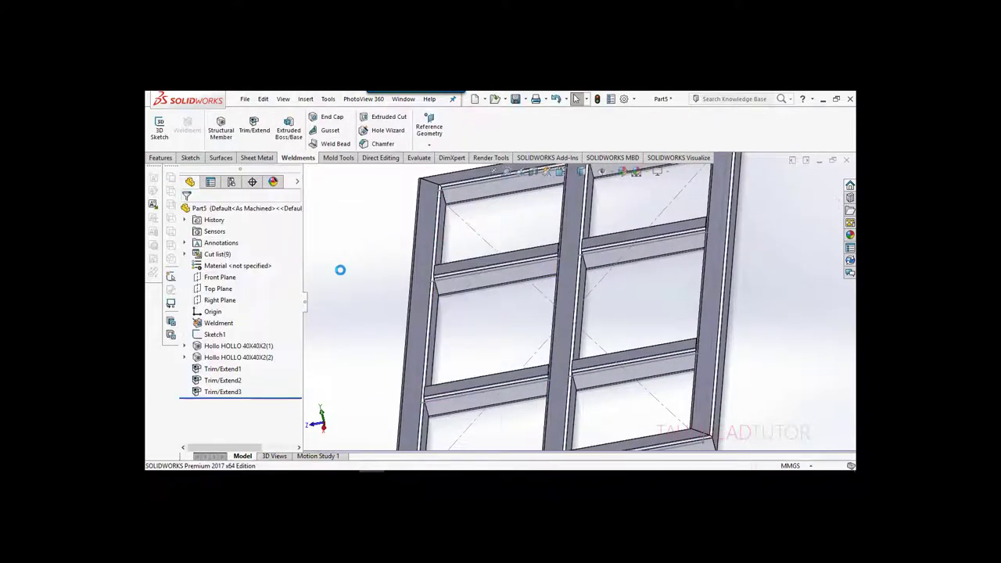
key(ctrl+7)
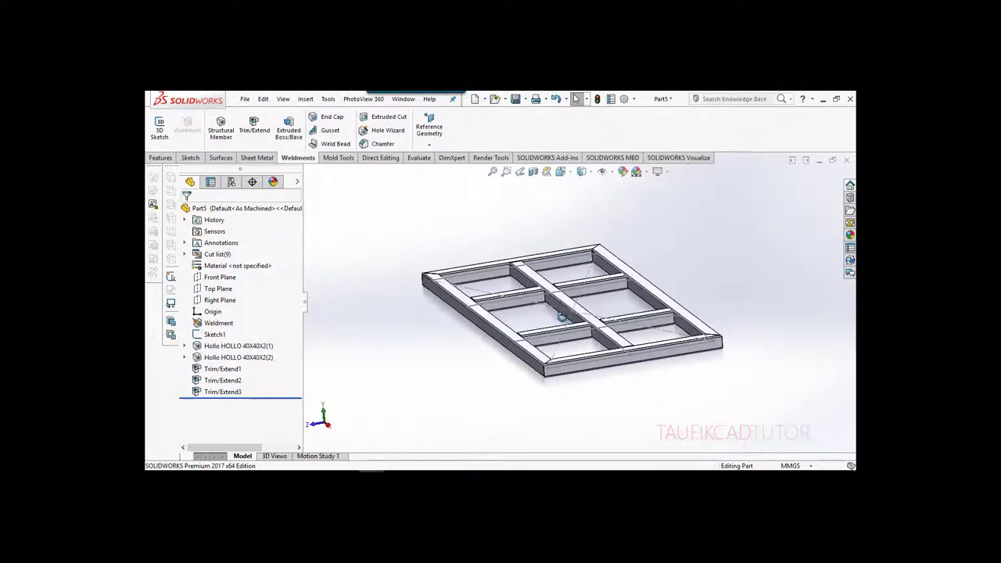
key(f)
middle_drag(565, 319, 586, 341)
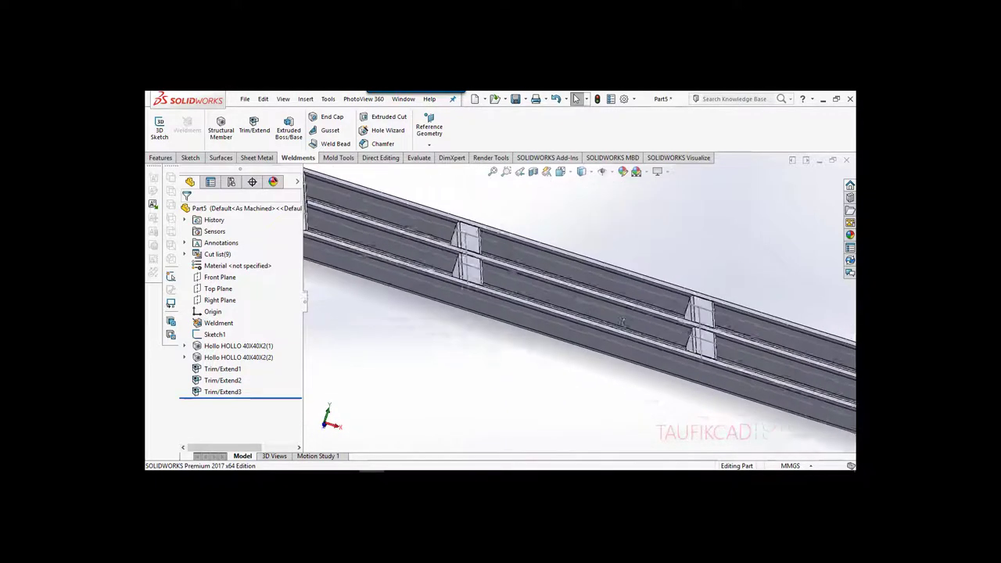
scroll(586, 352, down, 3)
scroll(560, 317, down, 3)
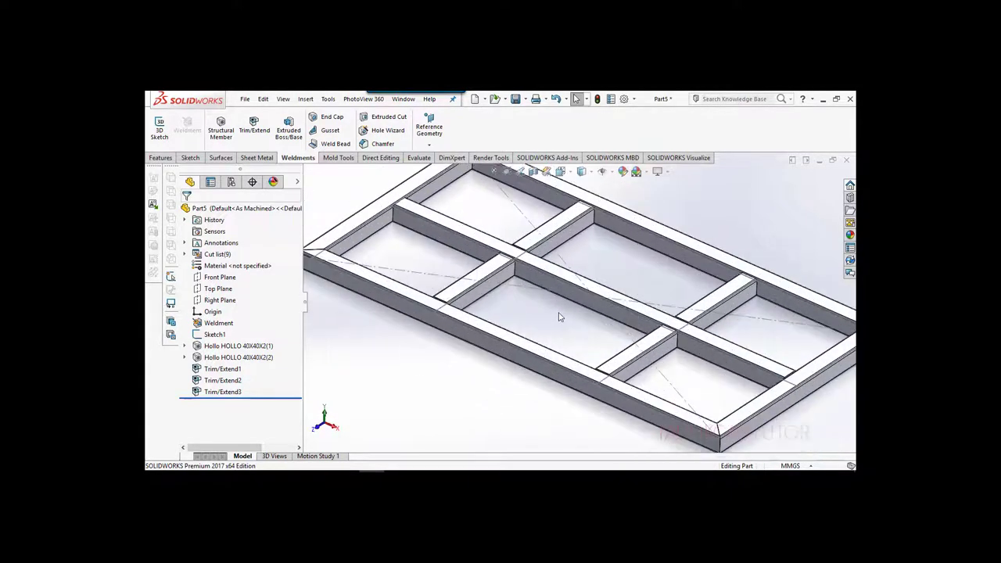
scroll(429, 396, up, 2)
scroll(502, 268, down, 2)
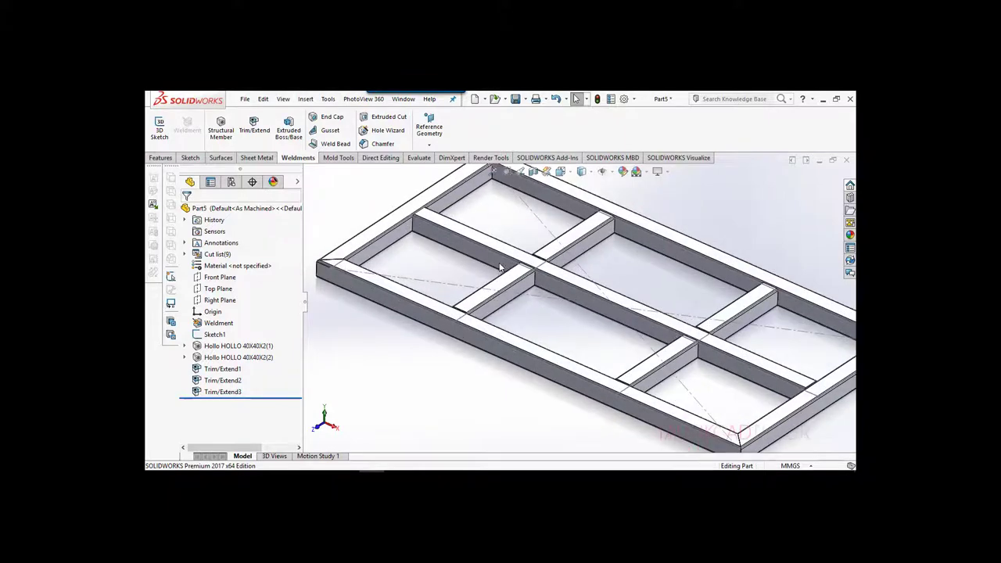
scroll(579, 266, down, 2)
scroll(526, 275, down, 3)
scroll(526, 275, down, 2)
scroll(579, 287, down, 2)
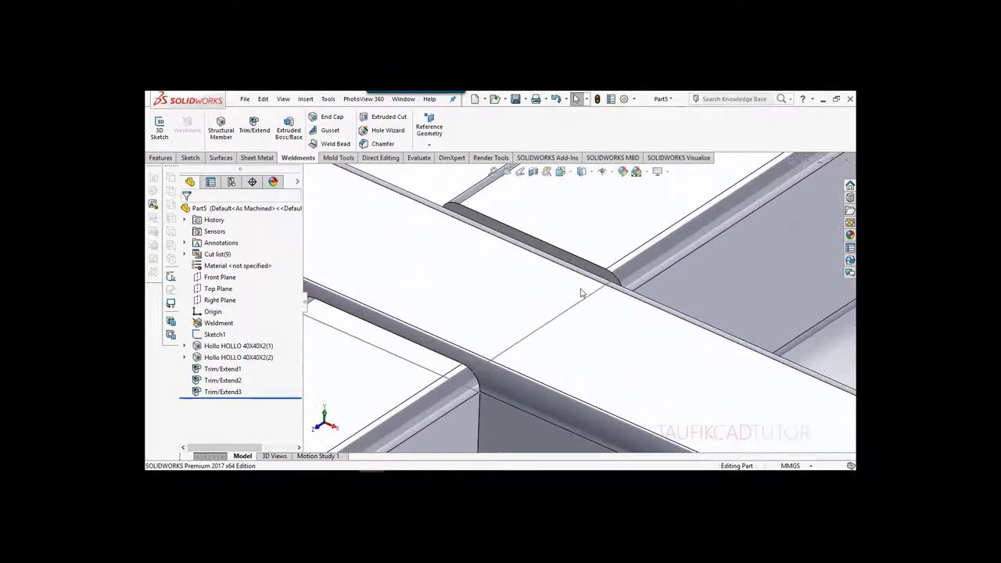
mouse_move(584, 290)
middle_down()
mouse_move(545, 297)
mouse_move(563, 310)
mouse_move(599, 281)
middle_up()
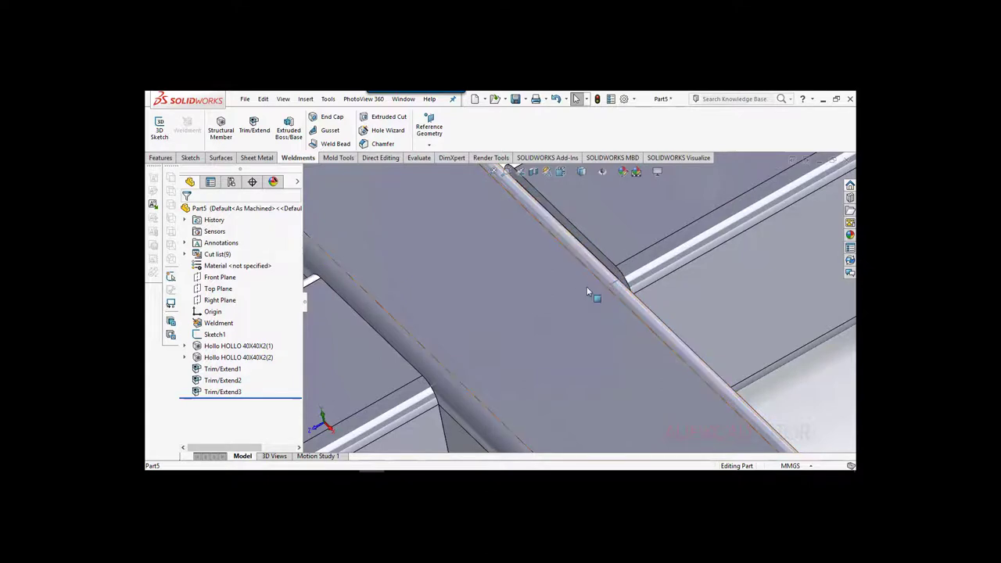
scroll(586, 291, up, 3)
scroll(587, 291, up, 1)
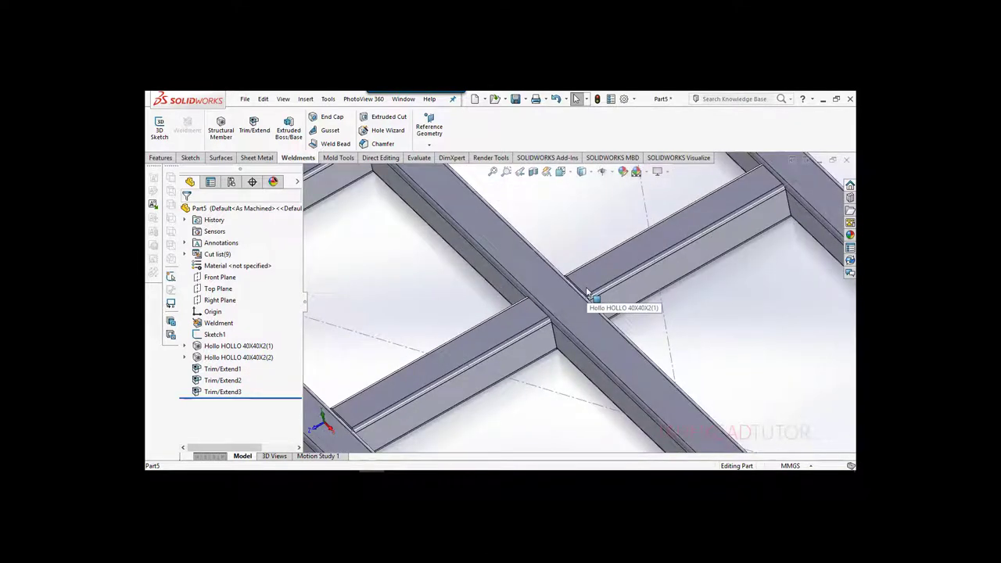
- Review the joints trimmed by Trim/Extend1, 2 and 3, then reopen Trim/Extend2 for editing
click(223, 369)
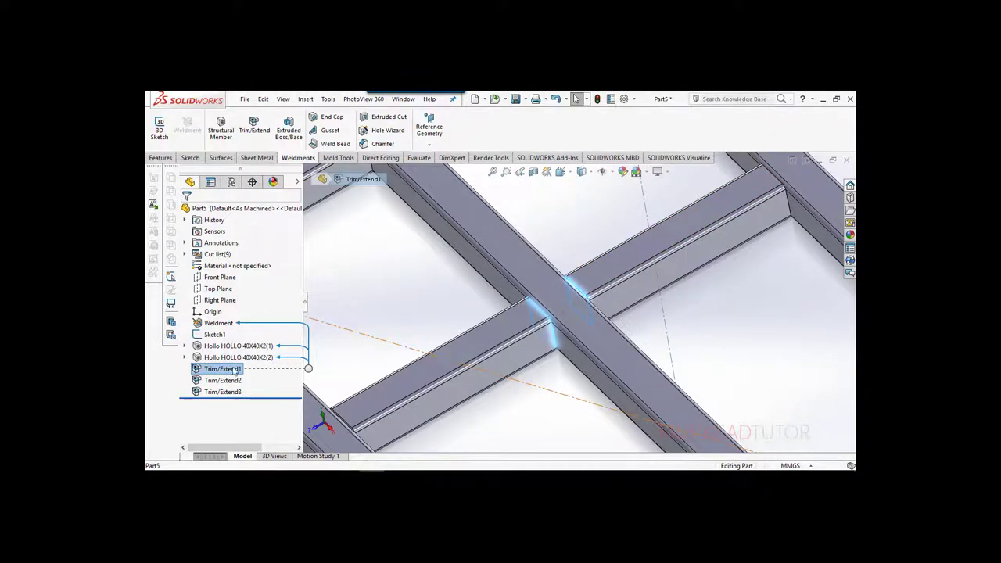
click(225, 381)
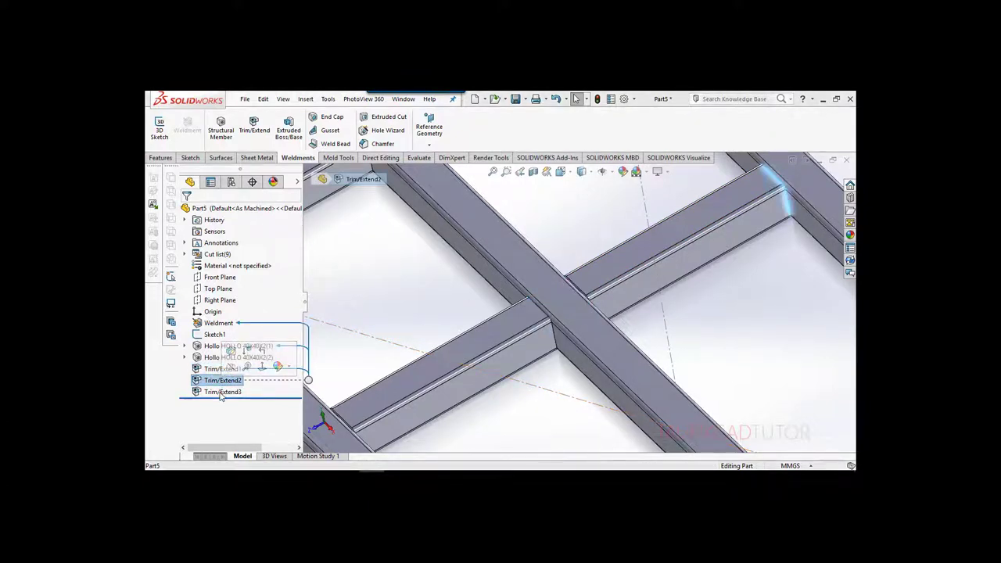
click(222, 392)
click(215, 381)
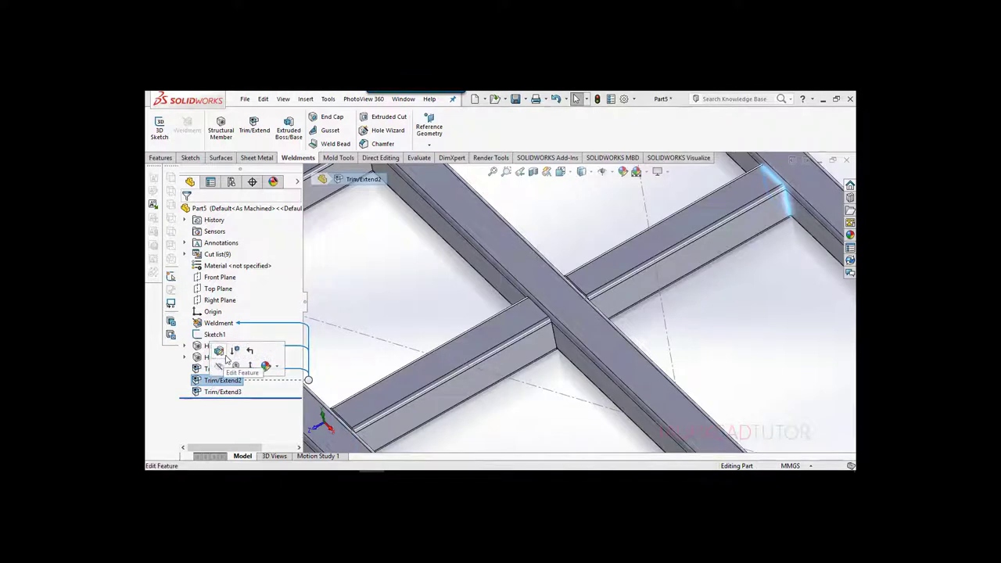
click(219, 351)
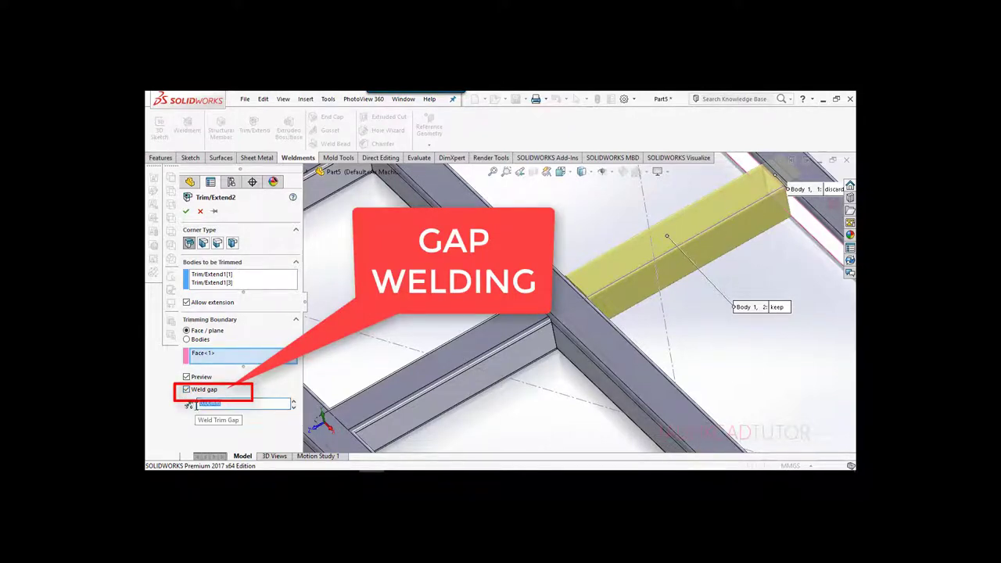
- Set the Trim/Extend2 weld gap to 3 mm and apply the edited trim
text(3)
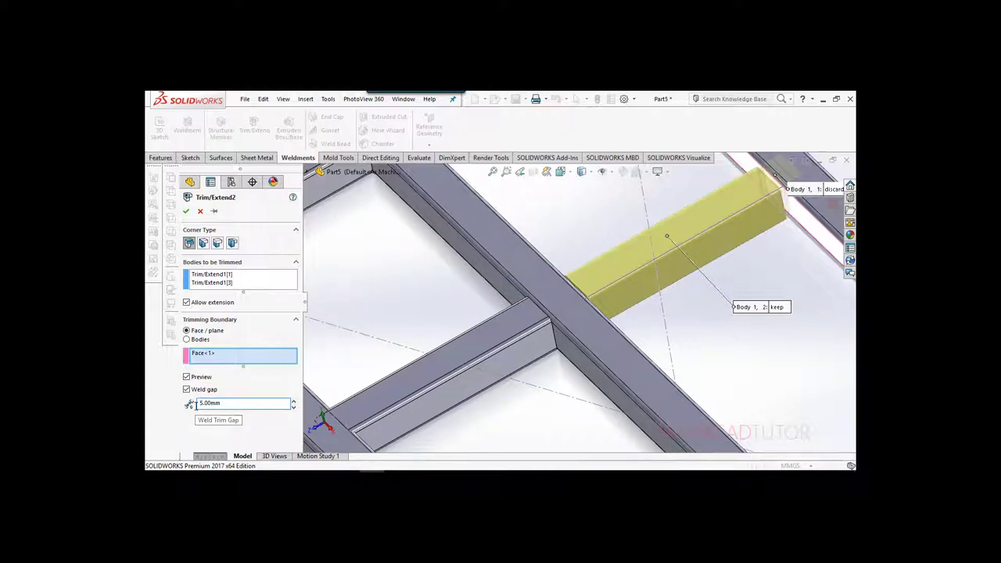
scroll(416, 376, up, 3)
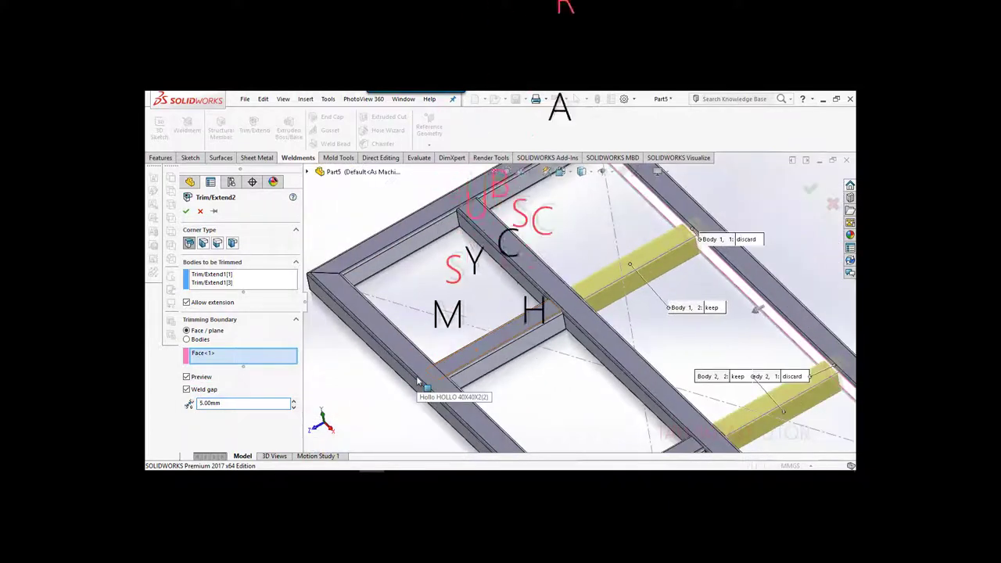
scroll(706, 225, down, 2)
scroll(707, 224, down, 2)
scroll(685, 242, down, 2)
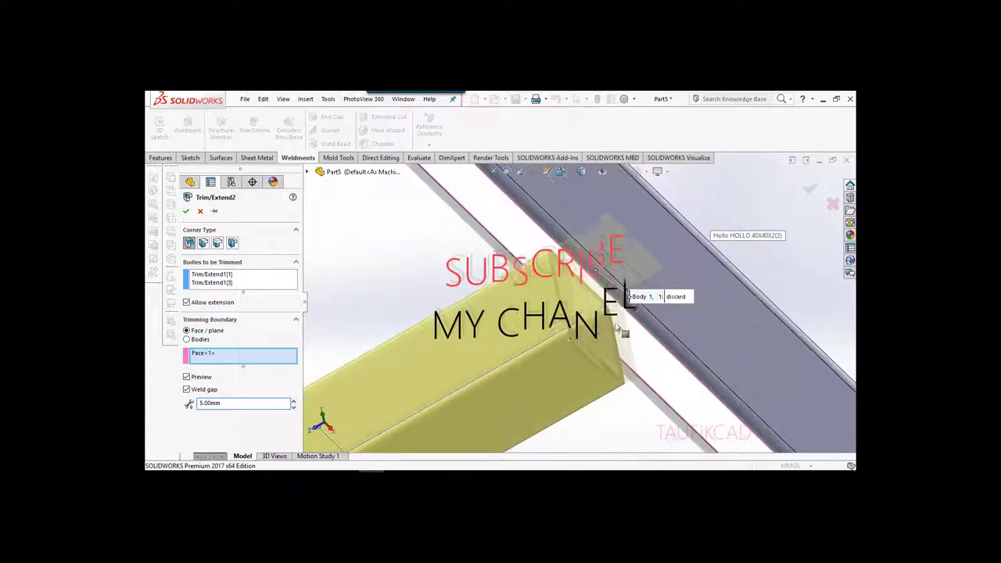
scroll(641, 266, down, 2)
scroll(585, 305, down, 2)
scroll(585, 305, down, 2)
scroll(585, 306, down, 2)
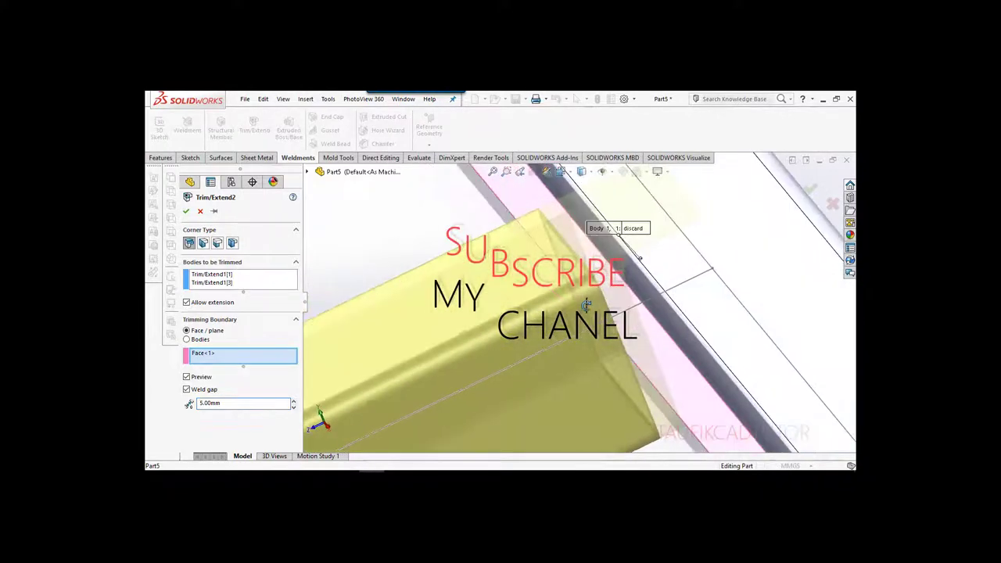
scroll(583, 308, down, 2)
scroll(581, 310, down, 2)
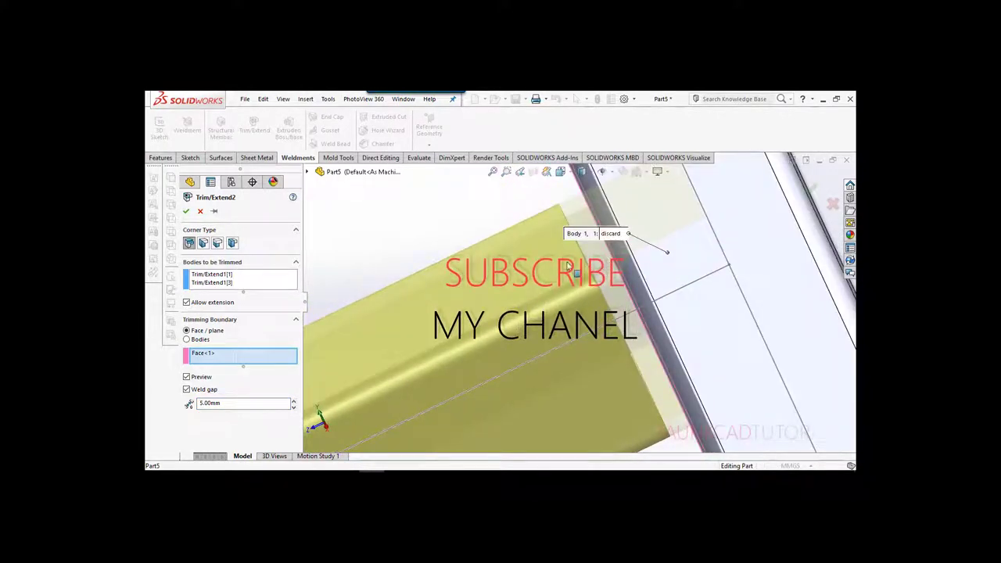
click(204, 402)
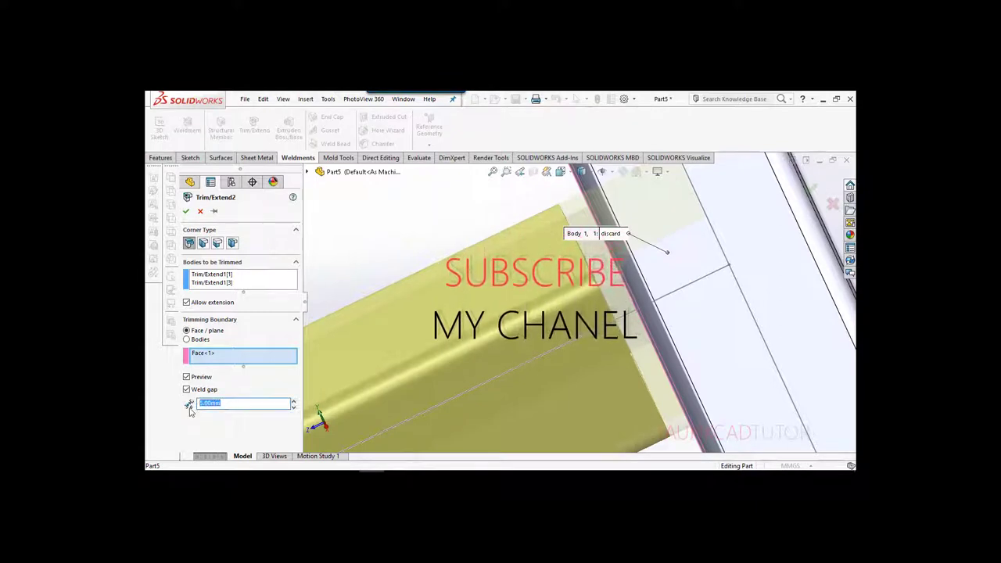
text(3)
key(Return)
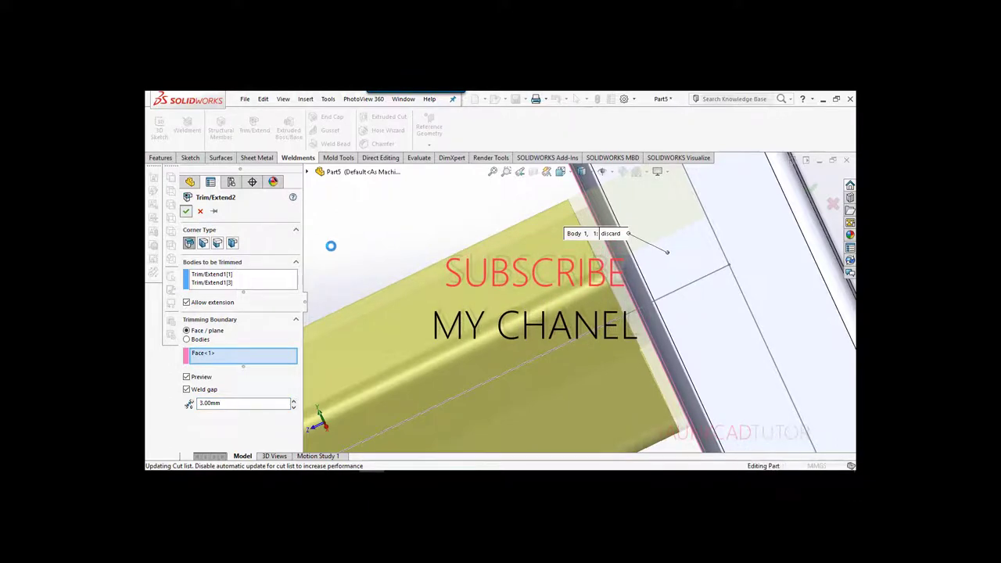
mouse_move(331, 245)
middle_down()
mouse_move(503, 278)
mouse_move(505, 264)
mouse_move(626, 409)
mouse_move(645, 383)
middle_up()
- Select the Trim/Extend3 feature in the FeatureManager for editing
scroll(646, 383, up, 3)
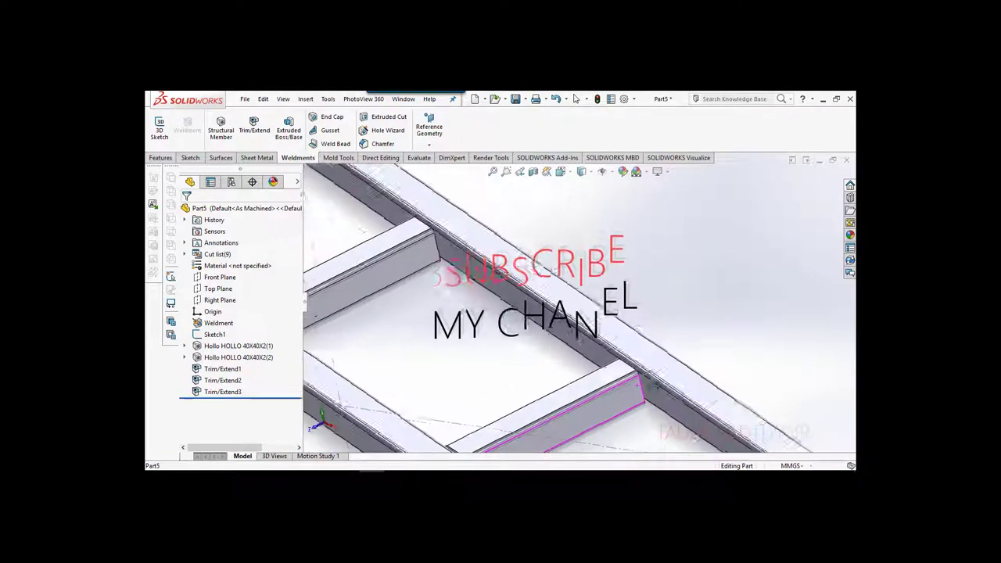
scroll(644, 387, up, 2)
scroll(639, 395, up, 3)
scroll(443, 364, down, 2)
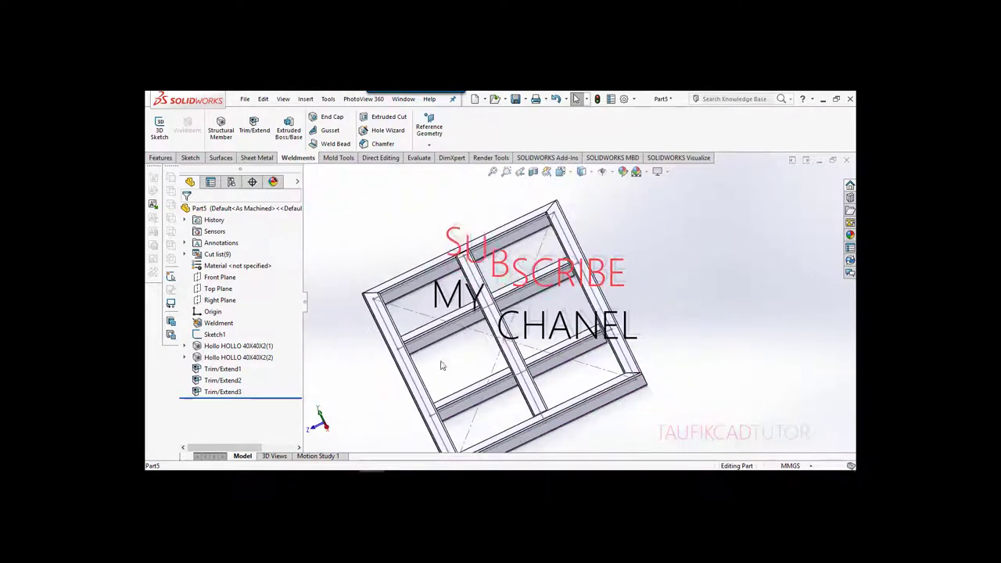
scroll(631, 318, down, 2)
scroll(402, 328, down, 2)
scroll(393, 336, down, 2)
scroll(383, 341, down, 1)
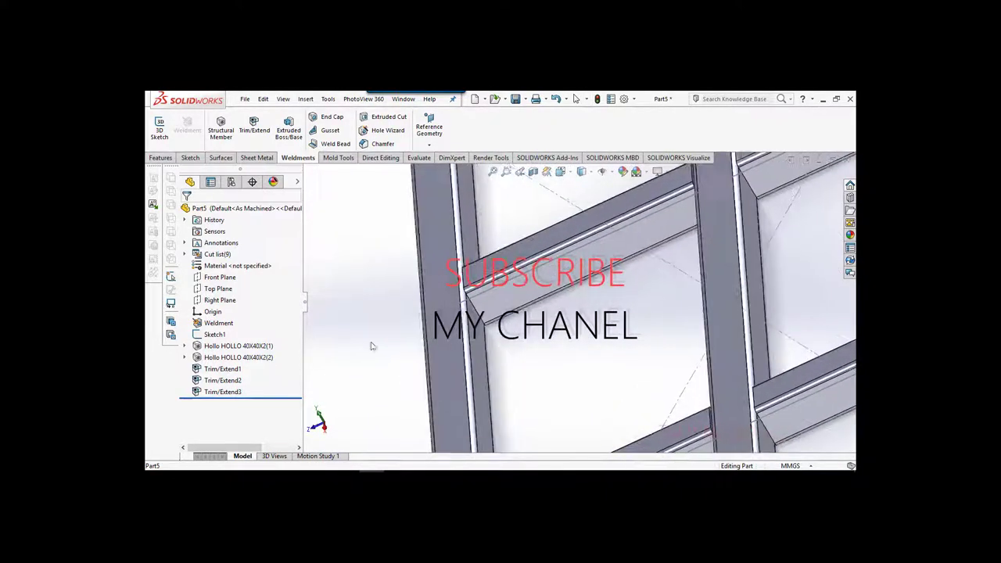
click(223, 392)
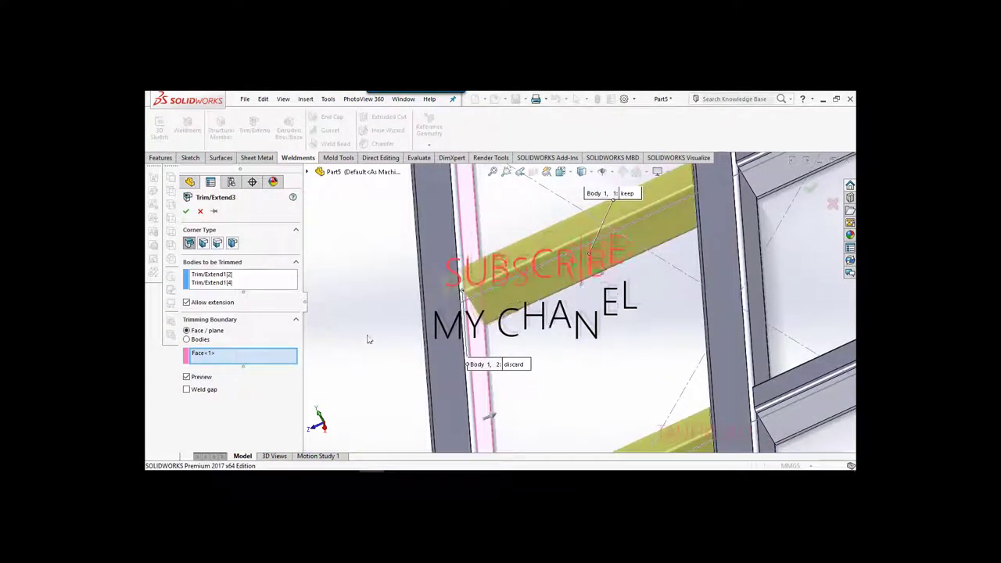
- Enable the weld gap on Trim/Extend3 and replace 0.00mm with 3 mm
click(187, 389)
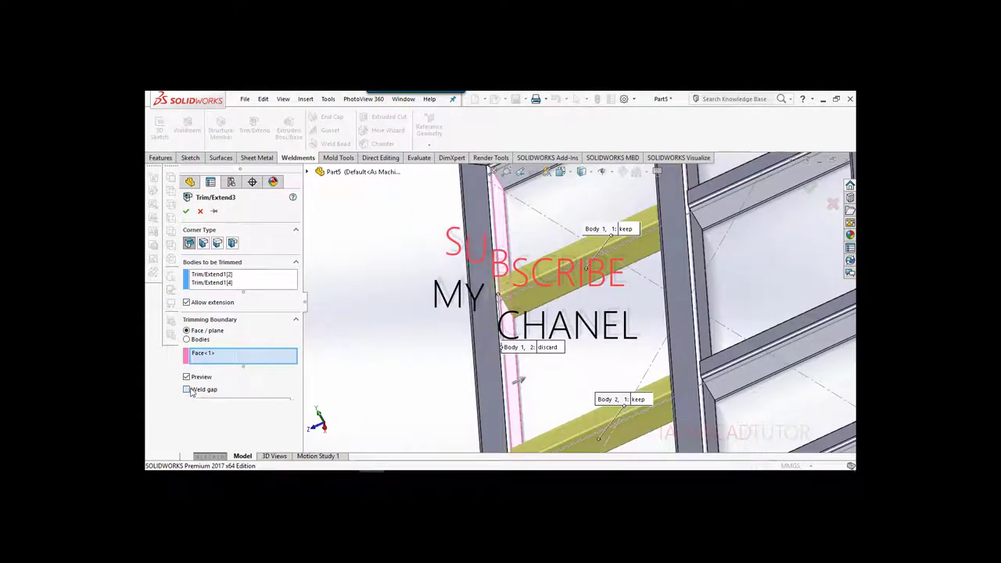
mouse_move(371, 306)
middle_down()
mouse_move(474, 384)
mouse_move(547, 400)
middle_up()
scroll(550, 401, down, 2)
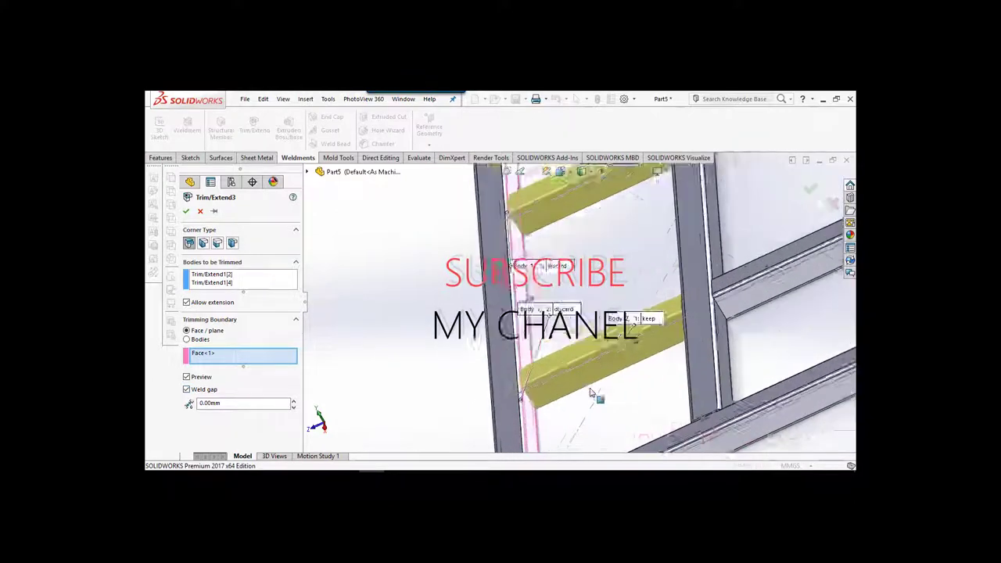
scroll(597, 396, down, 2)
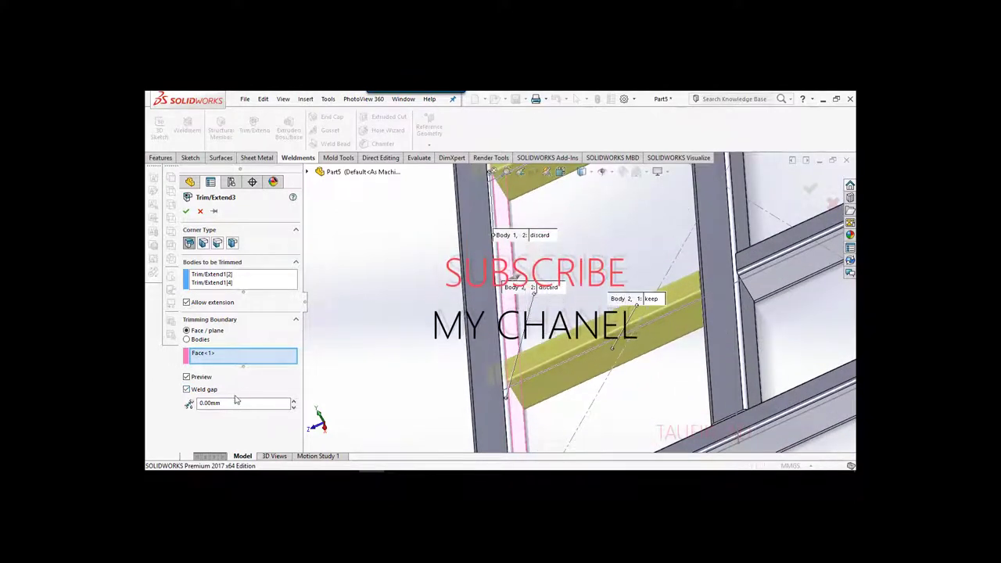
drag(225, 402, 199, 403)
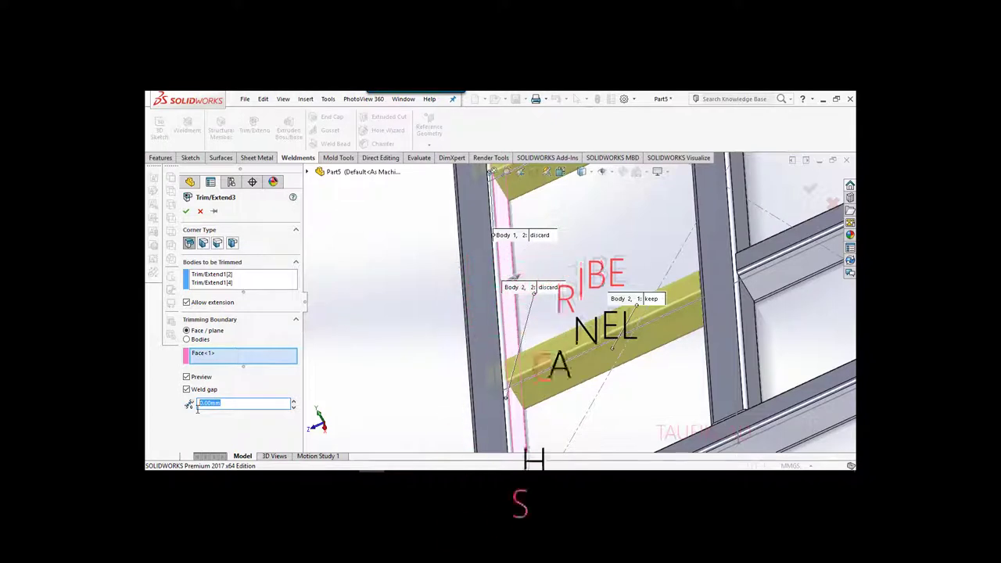
text(3)
key(Return)
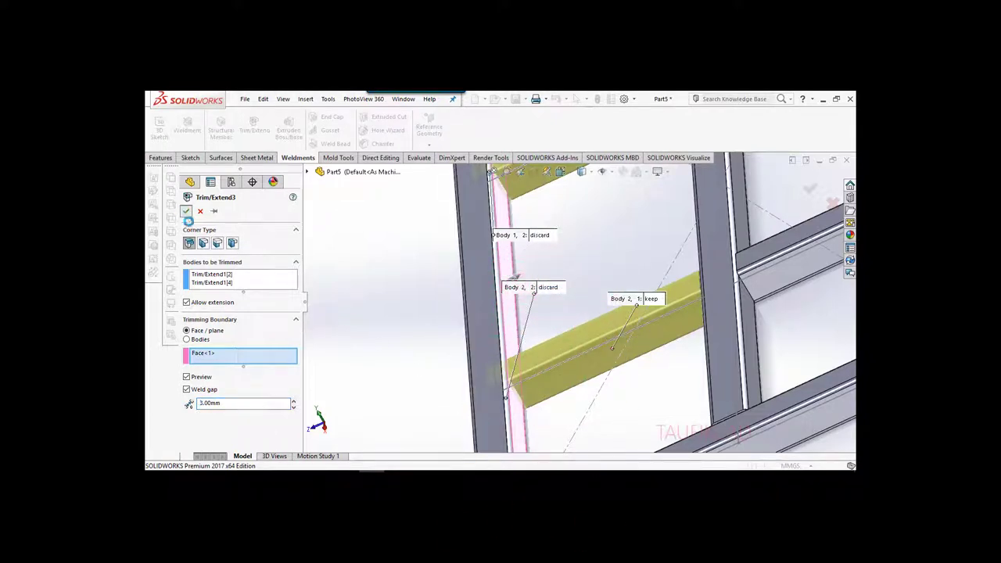
- Inspect the 3 mm gapped cross-member joints, then return to an isometric view of the frame
scroll(399, 319, up, 5)
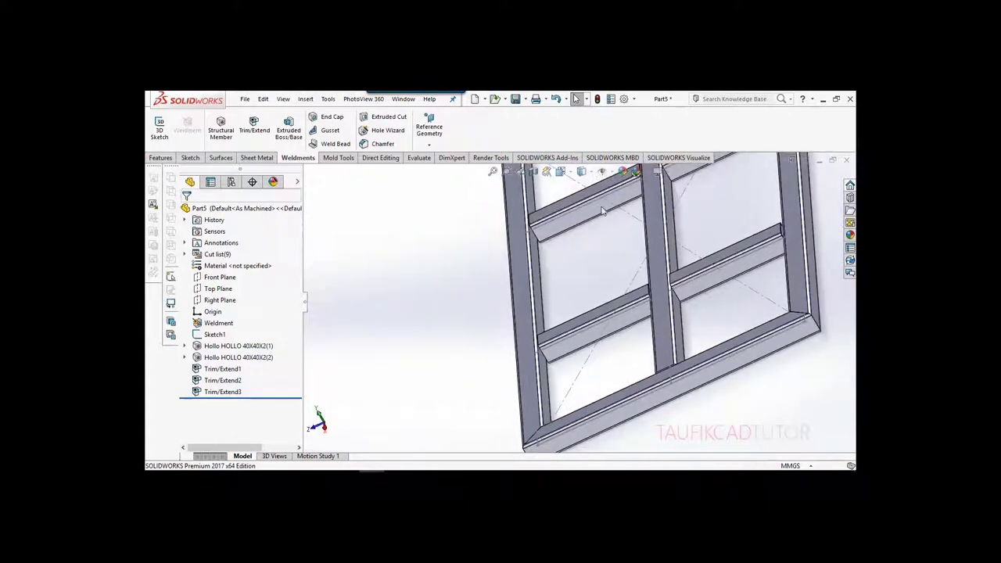
scroll(602, 211, down, 3)
click(543, 224)
middle_drag(543, 224, 531, 205)
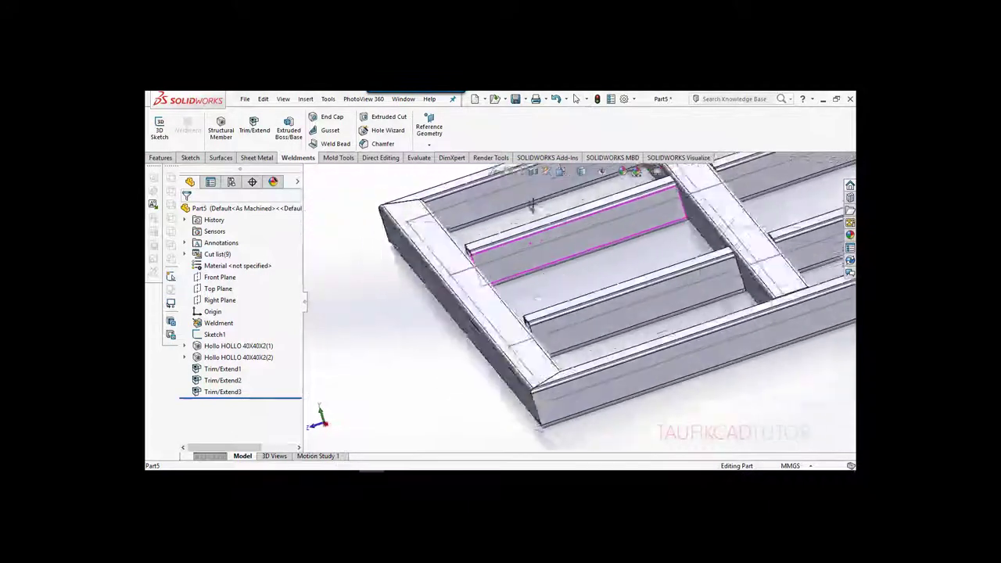
scroll(532, 205, up, 3)
scroll(571, 214, up, 3)
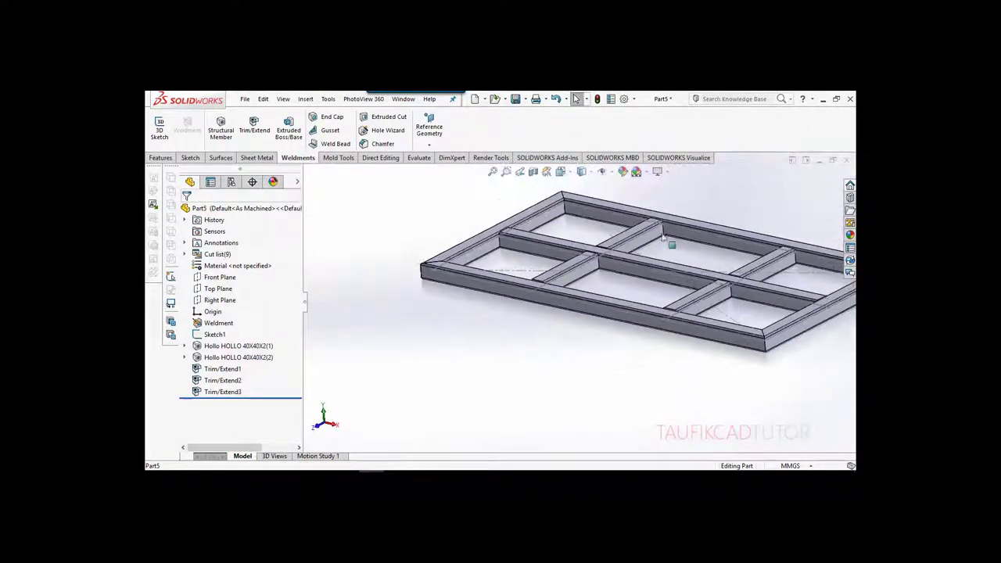
scroll(662, 236, down, 3)
middle_drag(586, 264, 587, 283)
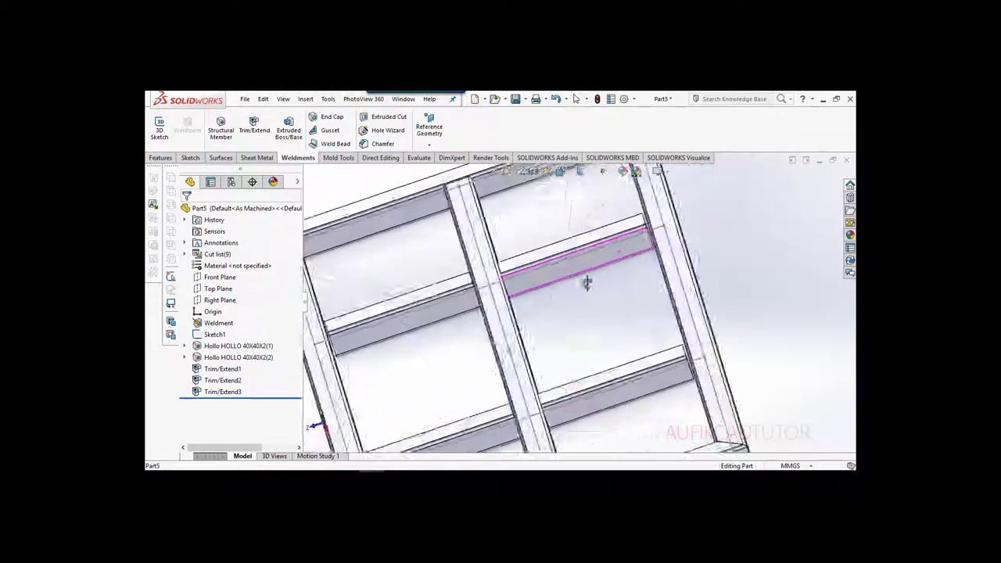
key(ctrl+7)
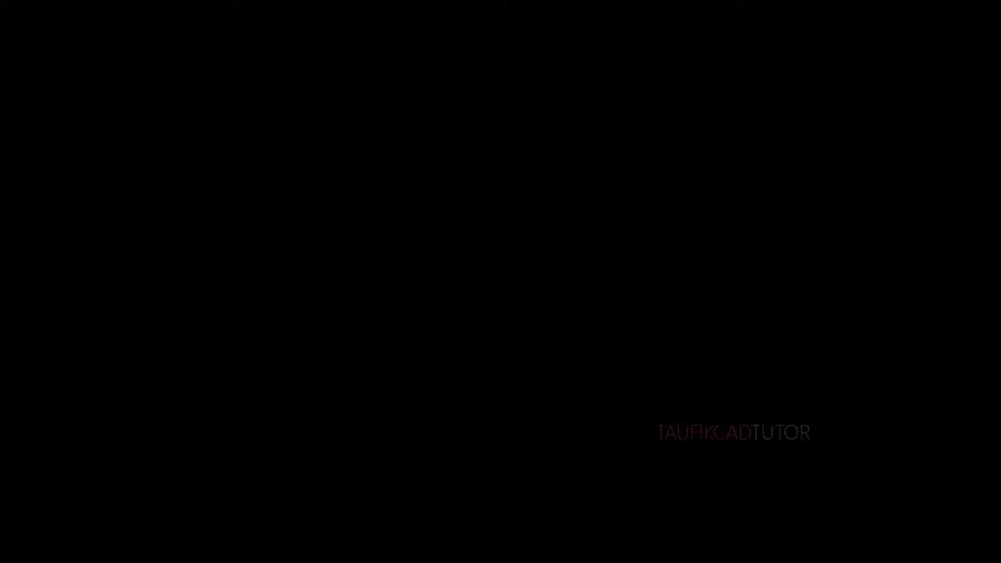